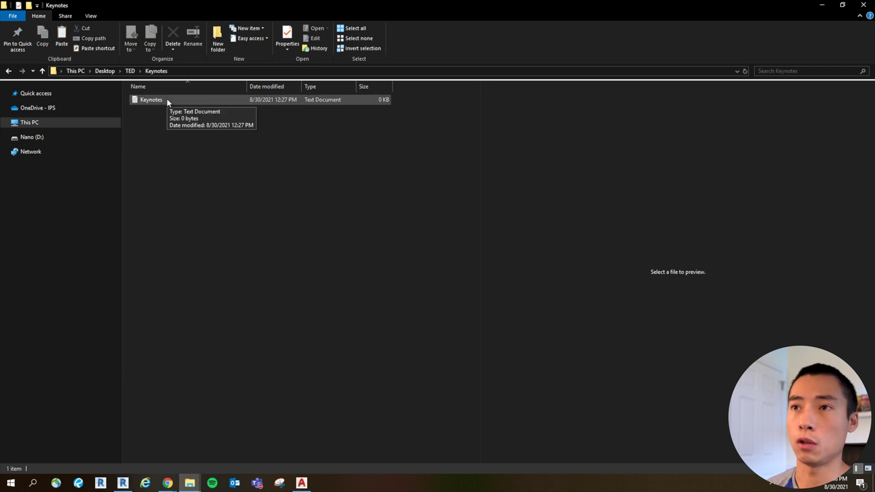
Go up one level from the Keynotes folder to the TED folder
{"action": "key", "text": "alt+Up"}
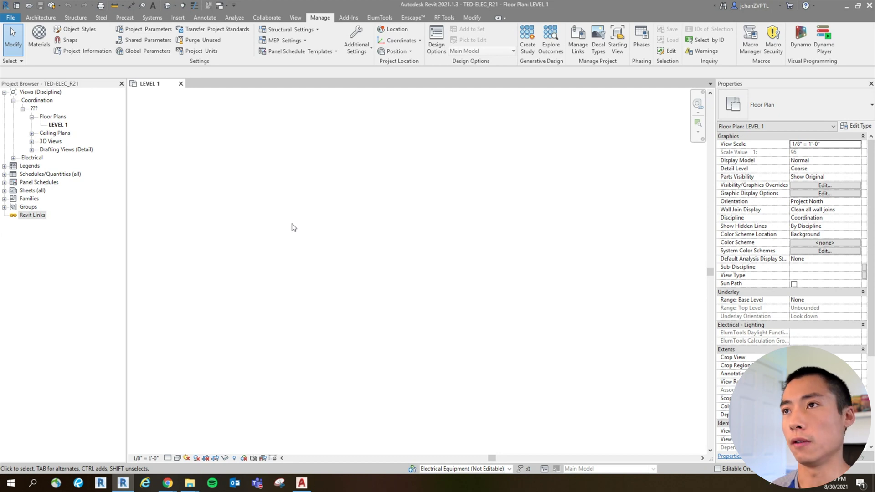
{"action": "left_click", "coordinate": [294, 19]}
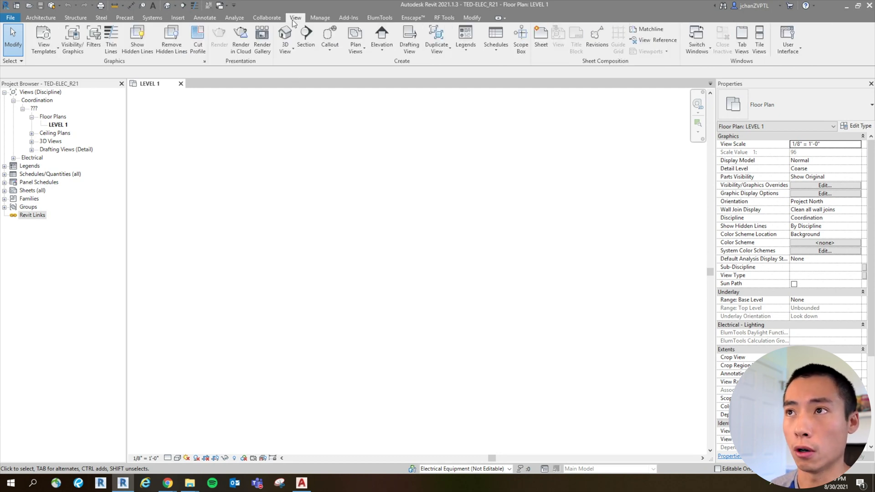
{"action": "left_click", "coordinate": [356, 53]}
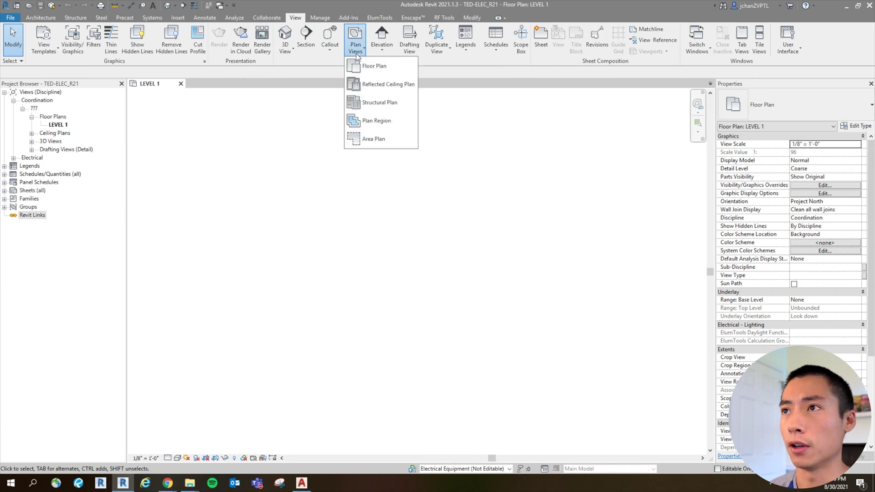
{"action": "left_click", "coordinate": [376, 69]}
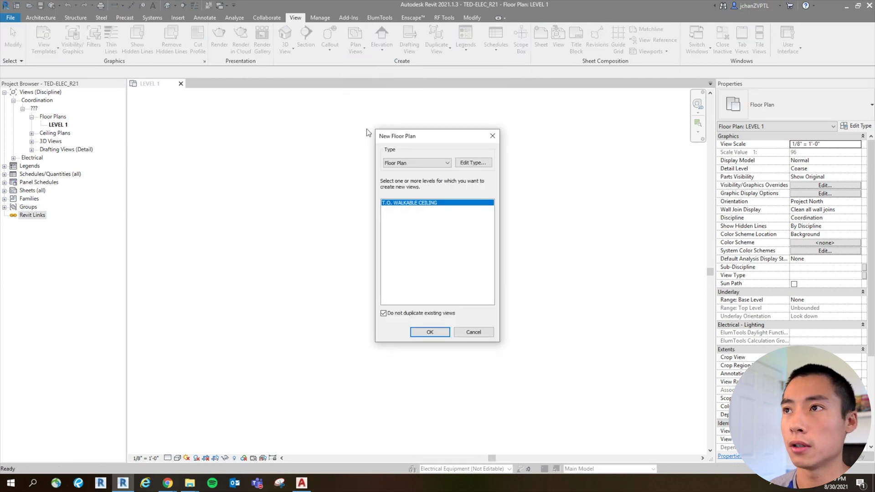
{"action": "left_click", "coordinate": [402, 315]}
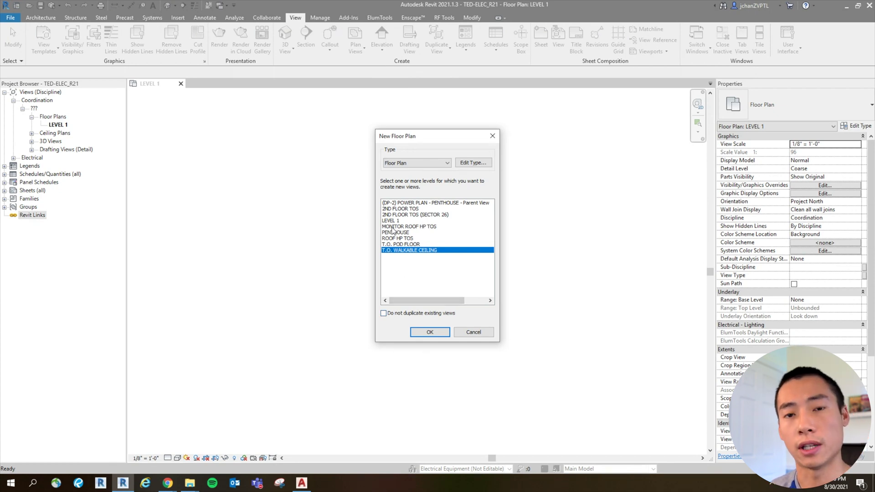
{"action": "left_click", "coordinate": [393, 221]}
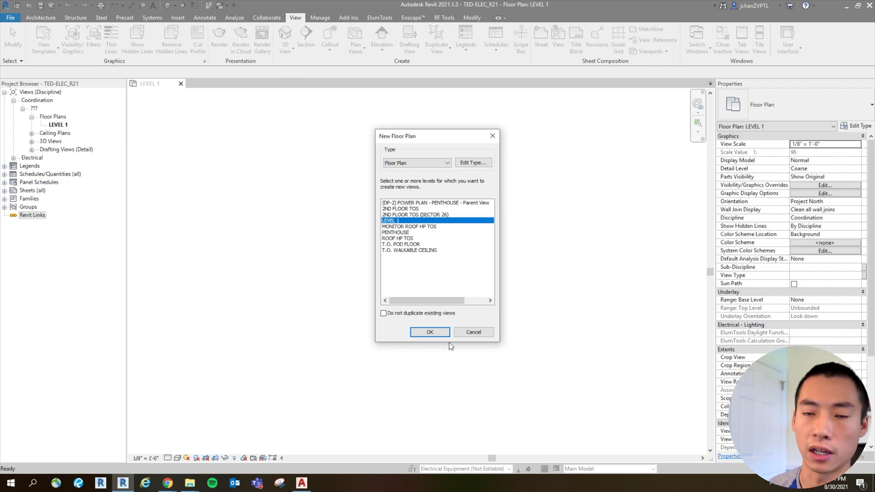
{"action": "left_click", "coordinate": [489, 334]}
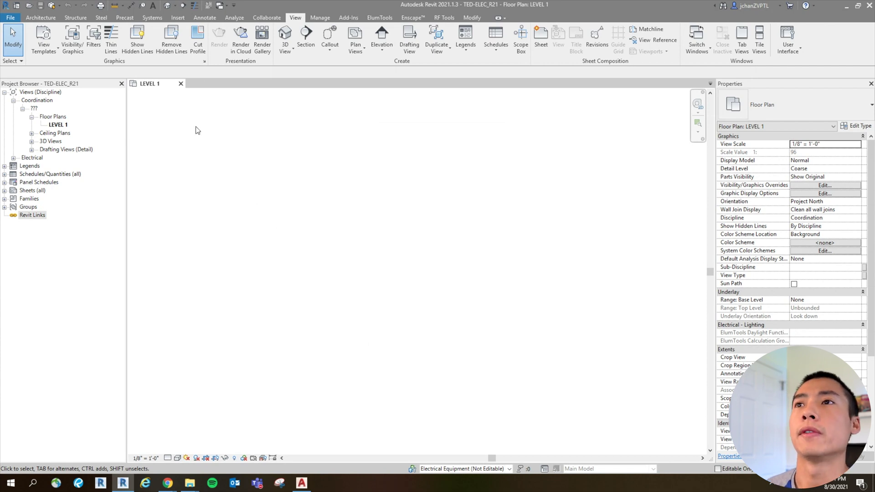
{"action": "left_click", "coordinate": [185, 18]}
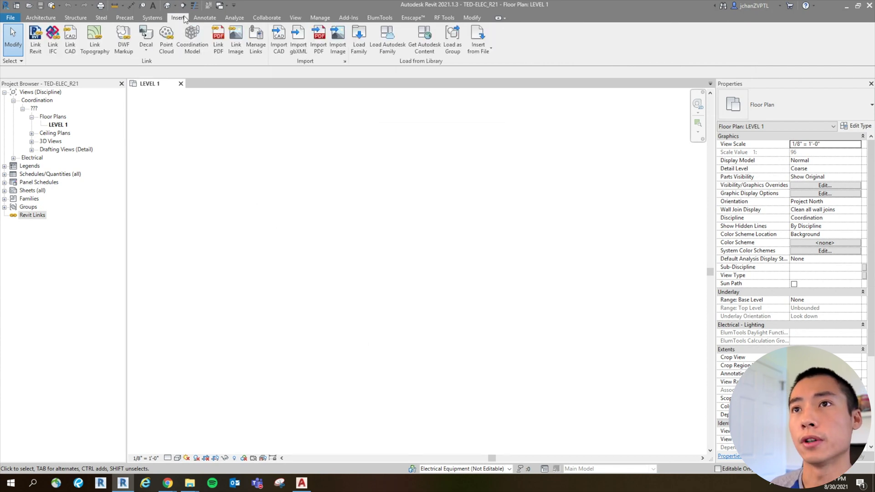
{"action": "left_click", "coordinate": [36, 47]}
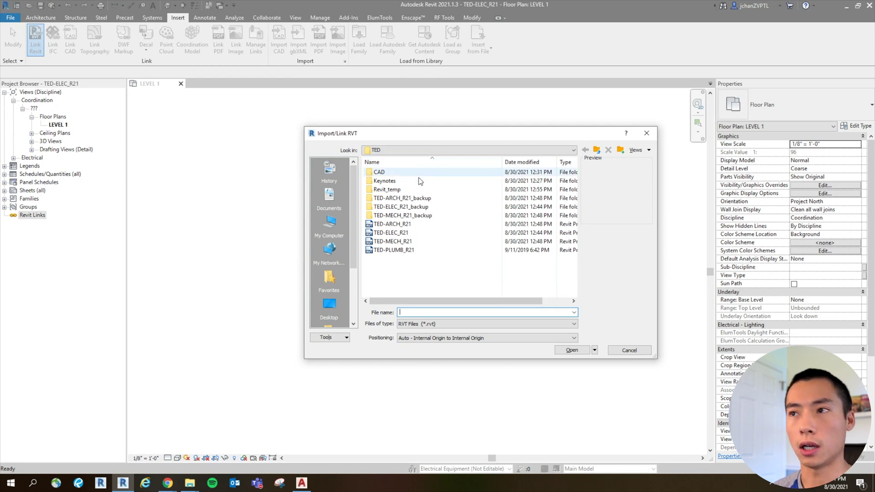
{"action": "left_click", "coordinate": [409, 224]}
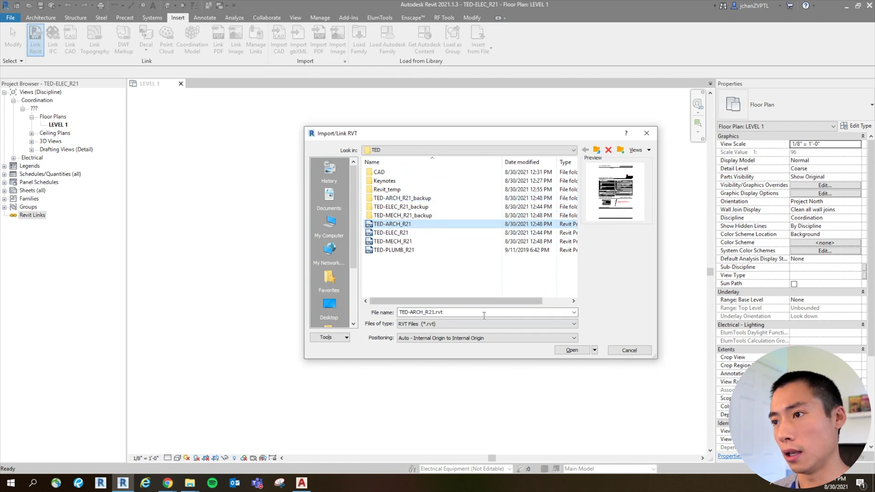
{"action": "left_click", "coordinate": [406, 340]}
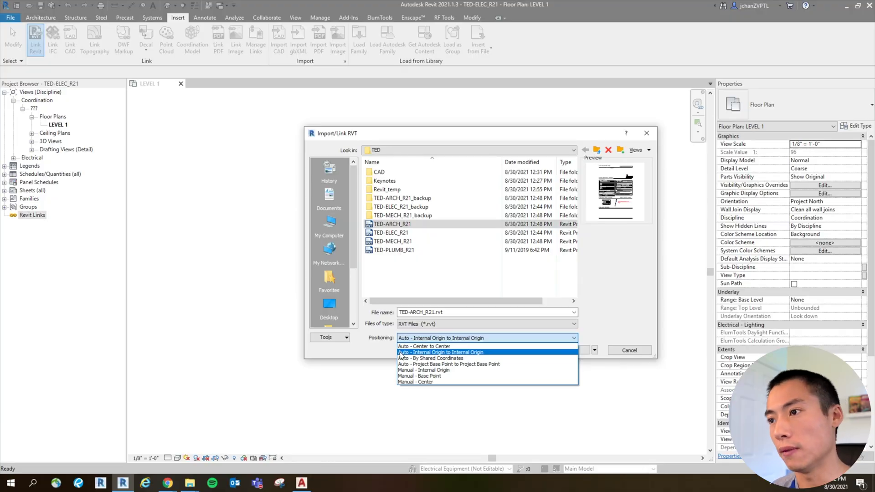
{"action": "left_click", "coordinate": [400, 354]}
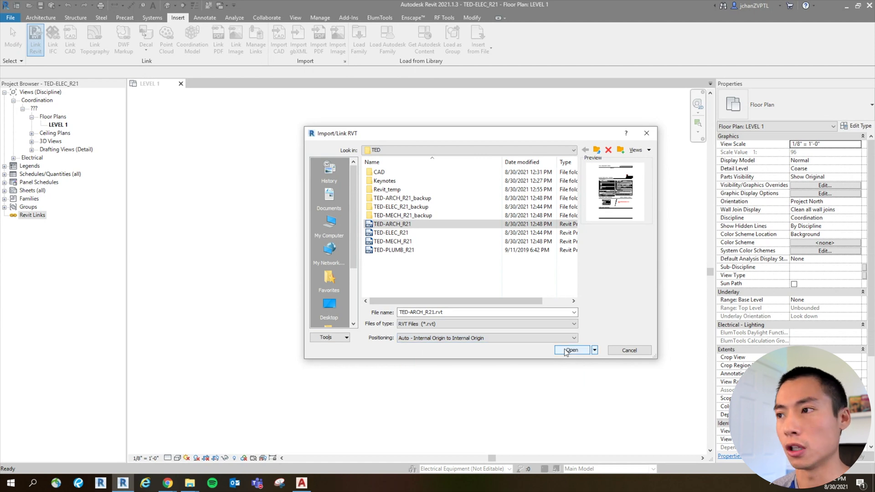
{"action": "left_click", "coordinate": [595, 350]}
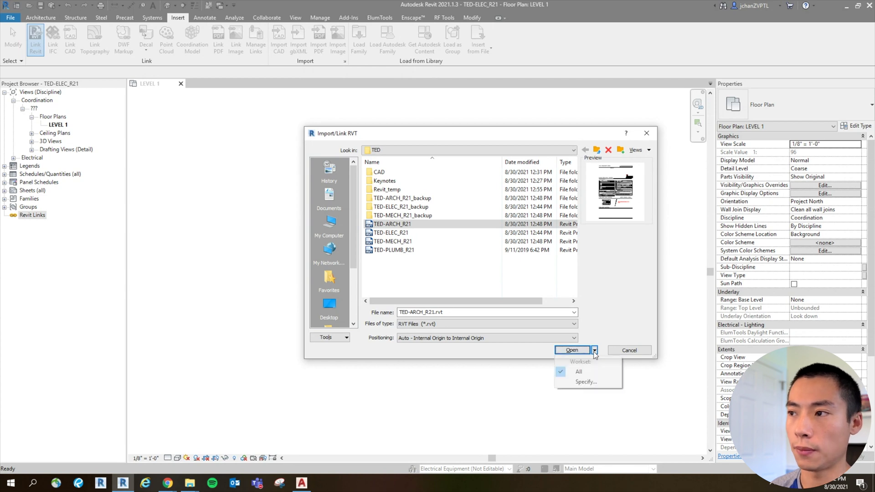
{"action": "left_click", "coordinate": [588, 382]}
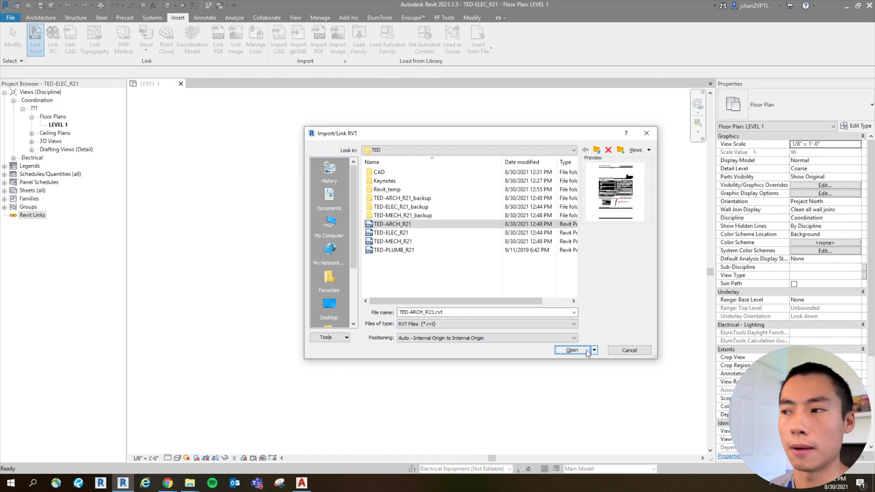
{"action": "left_click", "coordinate": [586, 351]}
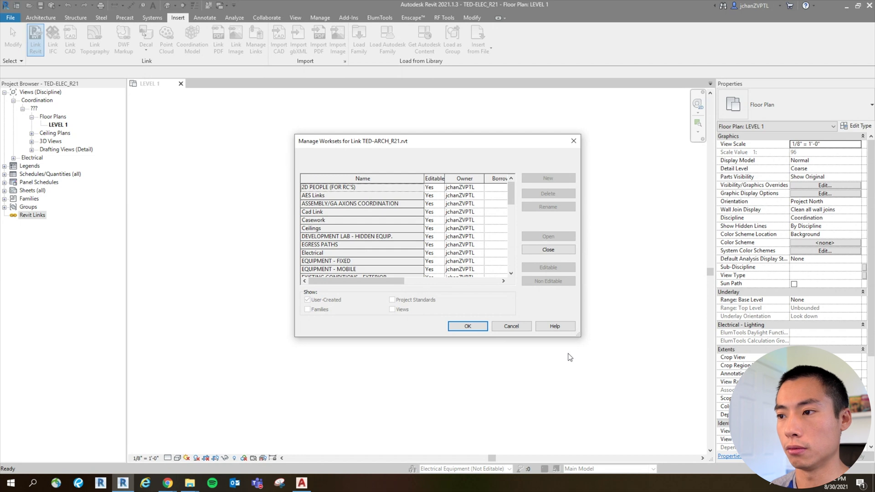
{"action": "left_click", "coordinate": [523, 327]}
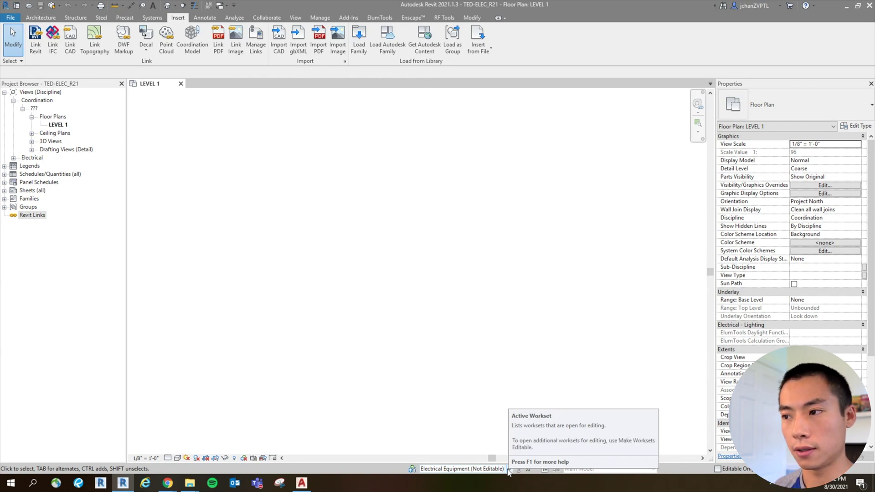
Create a workset named NEW REVIT LINKS that is visible in all views and make it the active workset
{"action": "left_click", "coordinate": [508, 470]}
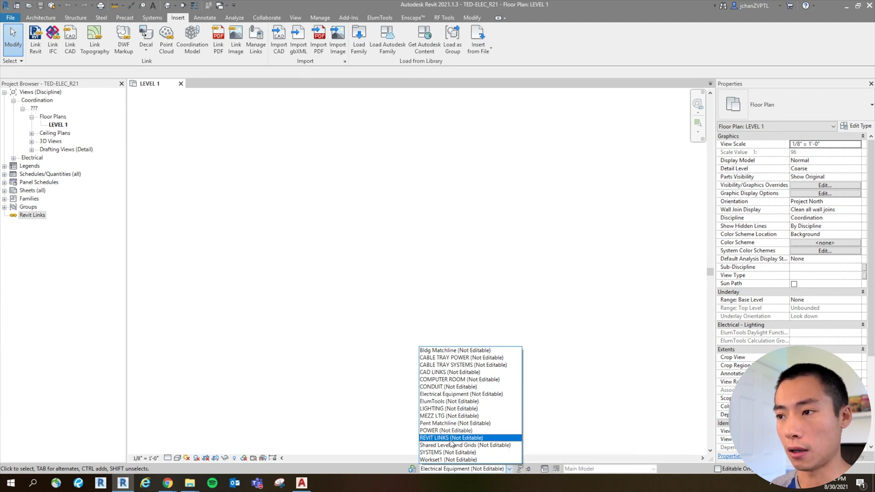
{"action": "left_click", "coordinate": [452, 438]}
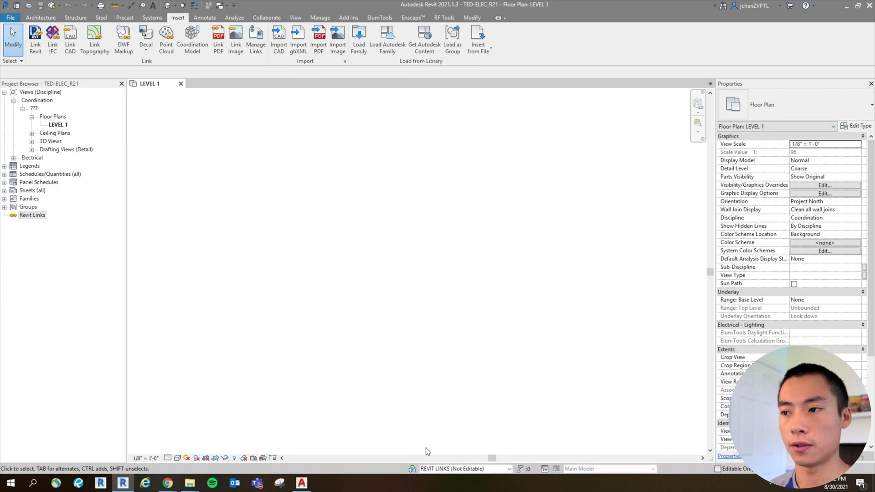
{"action": "left_click", "coordinate": [413, 467]}
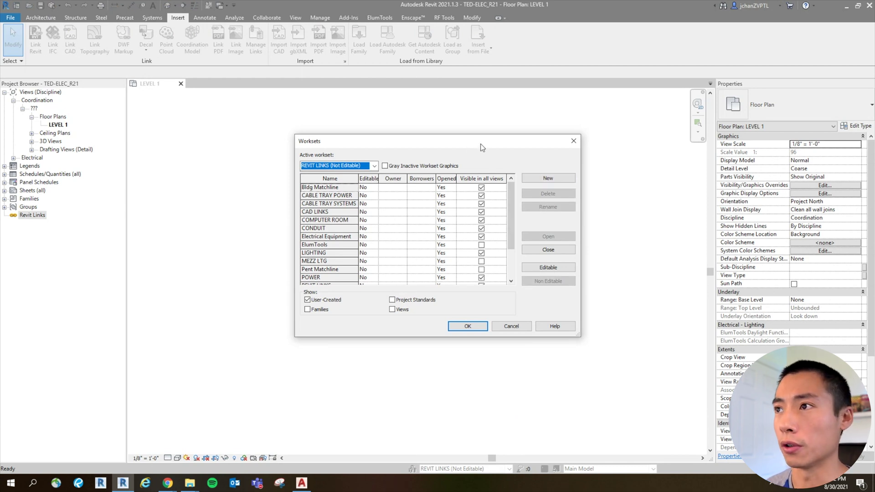
{"action": "left_click", "coordinate": [530, 180]}
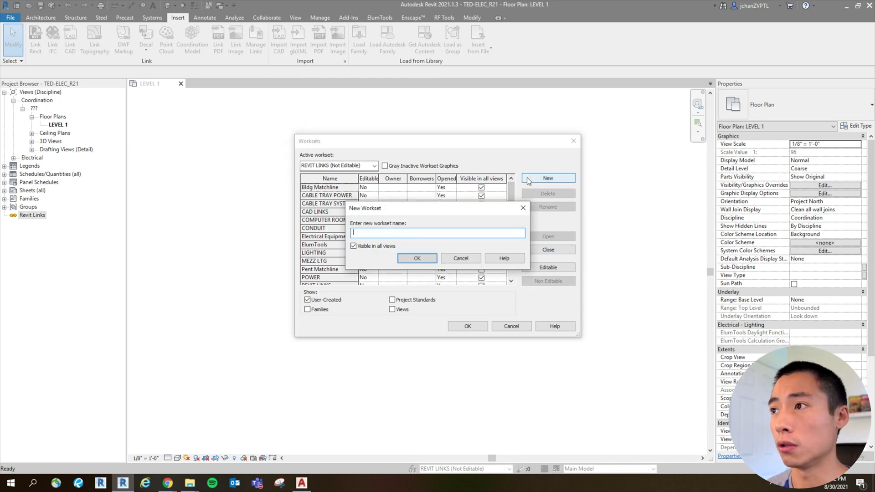
{"action": "type", "text": "NEW"}
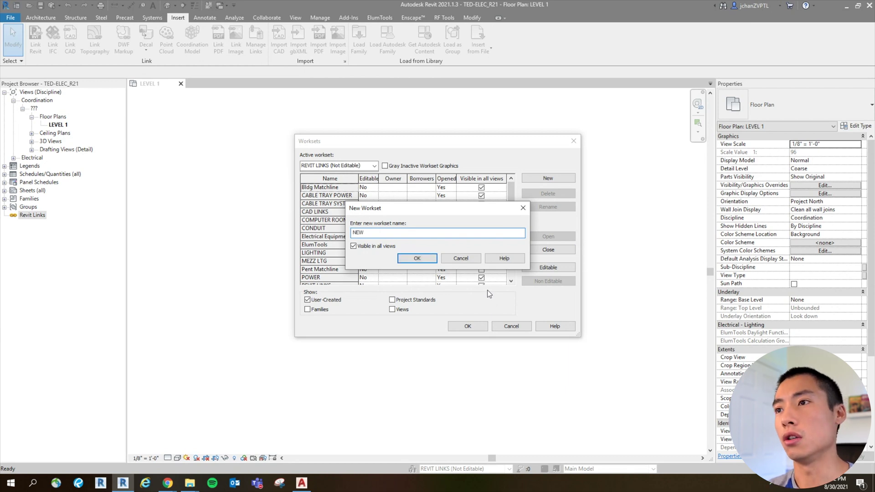
{"action": "type", "text": " REVIT LINKS"}
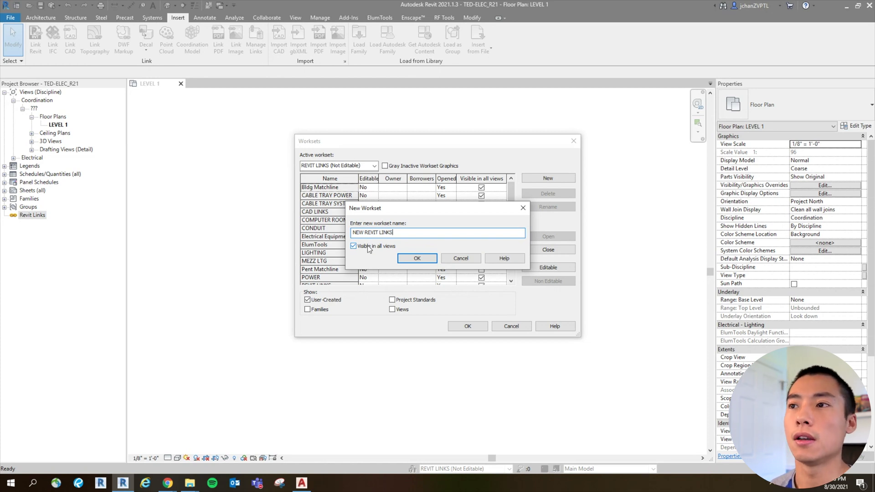
{"action": "left_click", "coordinate": [407, 259]}
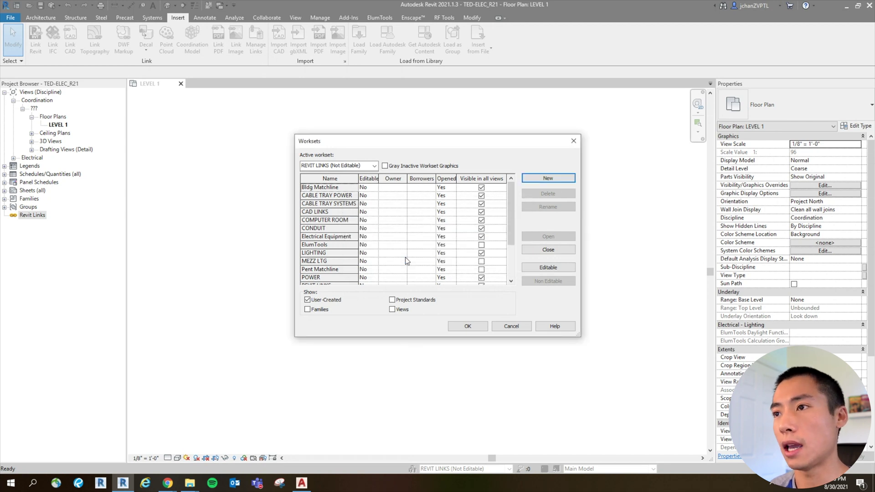
{"action": "left_click", "coordinate": [472, 328]}
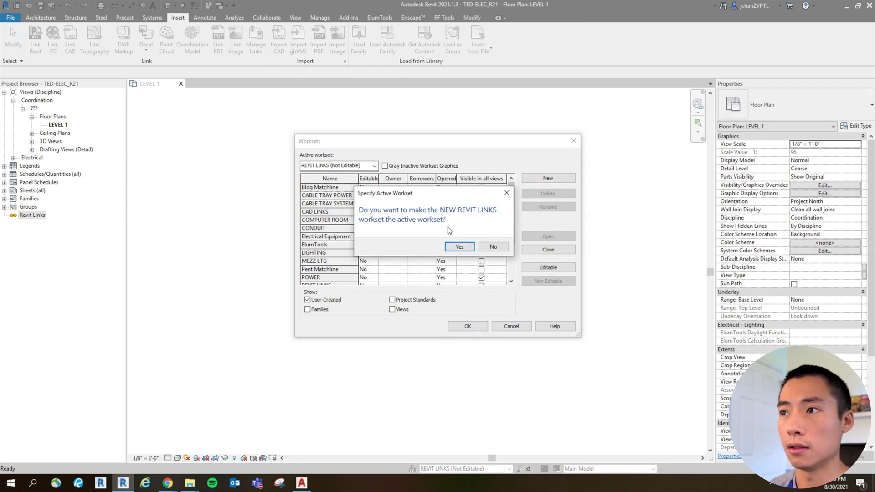
{"action": "left_click", "coordinate": [458, 247]}
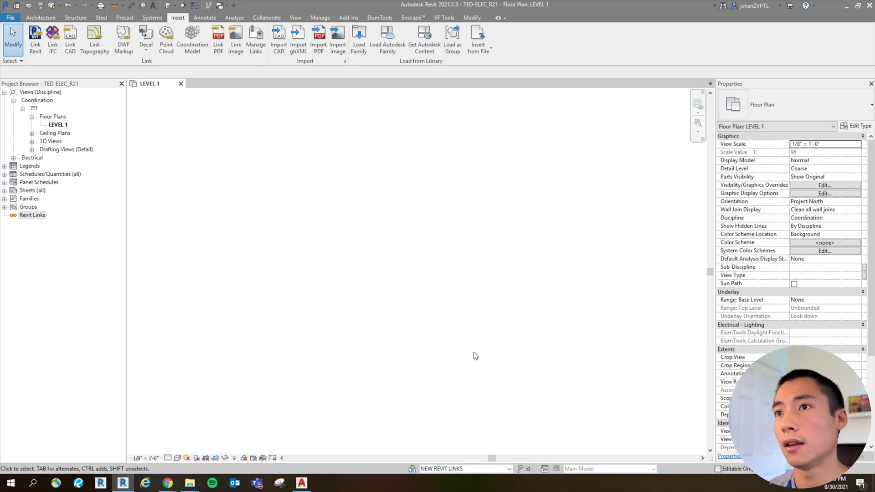
Open TED-ARCH_R21.rvt as a Revit link with Auto - Internal Origin to Internal Origin positioning and the option to specify worksets
{"action": "left_click", "coordinate": [40, 45]}
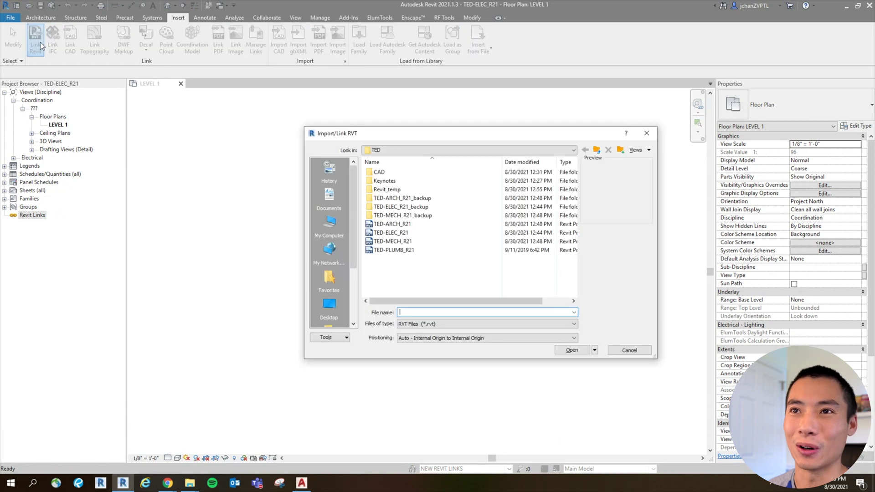
{"action": "left_click", "coordinate": [393, 224]}
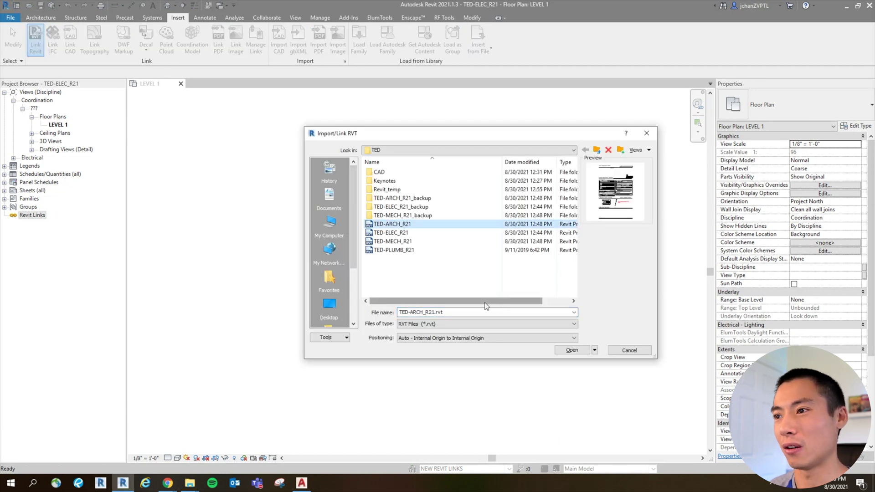
{"action": "left_click", "coordinate": [595, 350]}
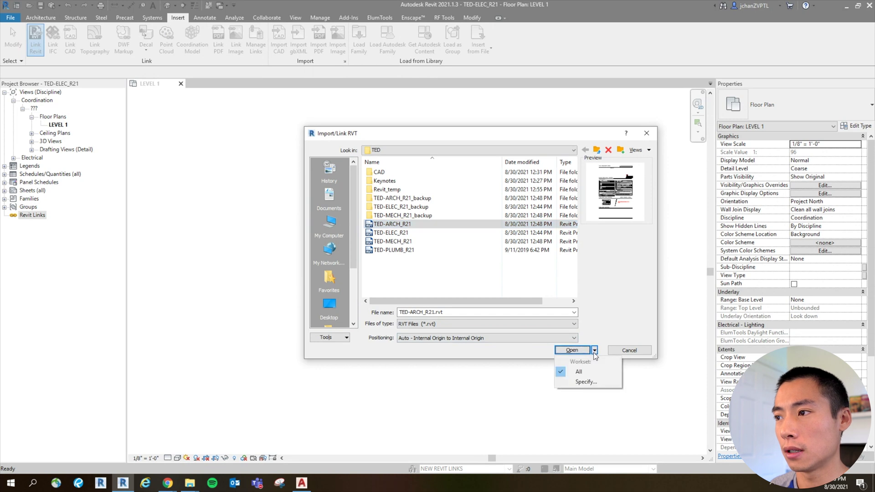
{"action": "left_click", "coordinate": [586, 382]}
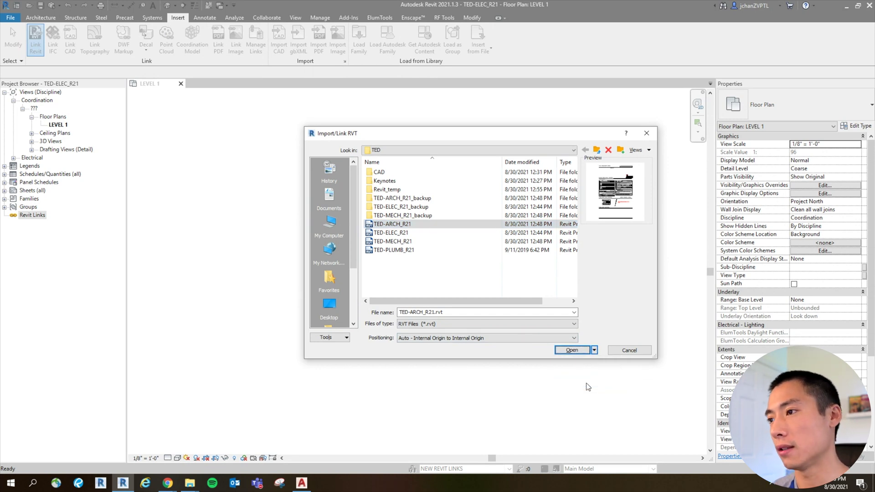
{"action": "left_click", "coordinate": [577, 351]}
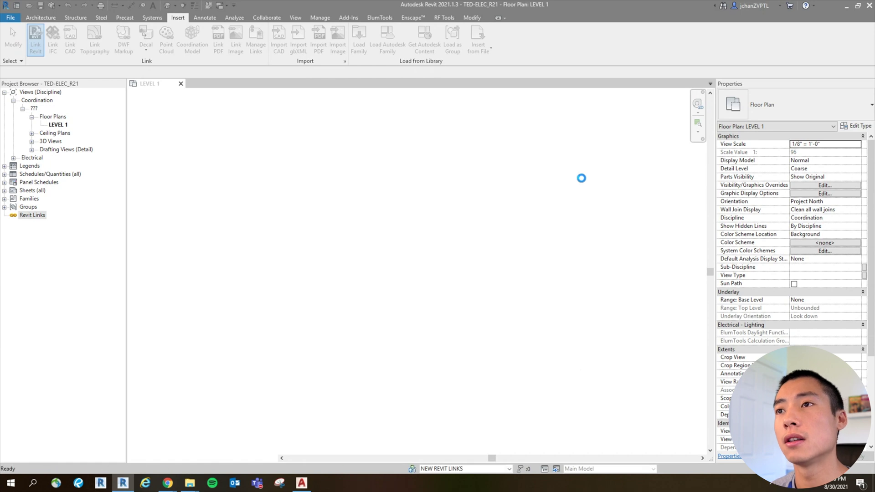
Close the link's worksets from Flows - Equipment to Flows - Sample / Product and place the linked model in the LEVEL 1 plan
{"action": "left_click_drag", "start_coordinate": [429, 144], "coordinate": [395, 123]}
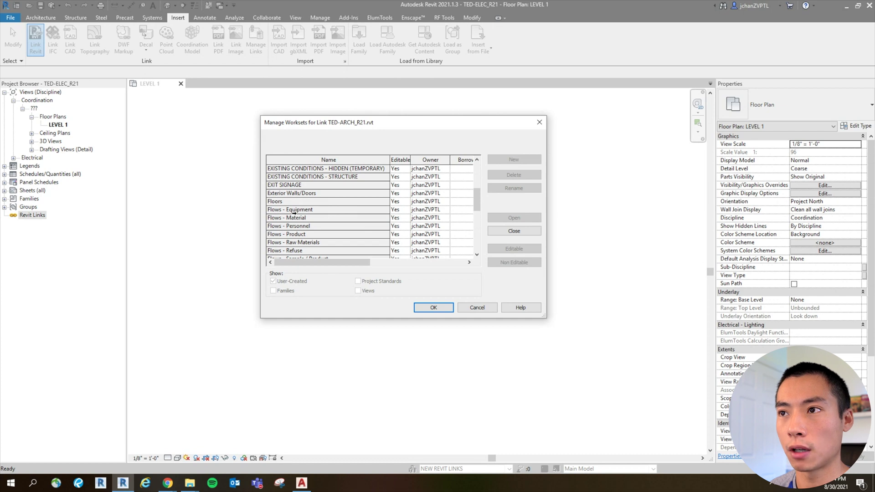
{"action": "left_click", "coordinate": [287, 218]}
{"action": "left_click", "coordinate": [340, 211]}
{"action": "scroll", "coordinate": [341, 212], "scroll_direction": "down", "scroll_amount": 1}
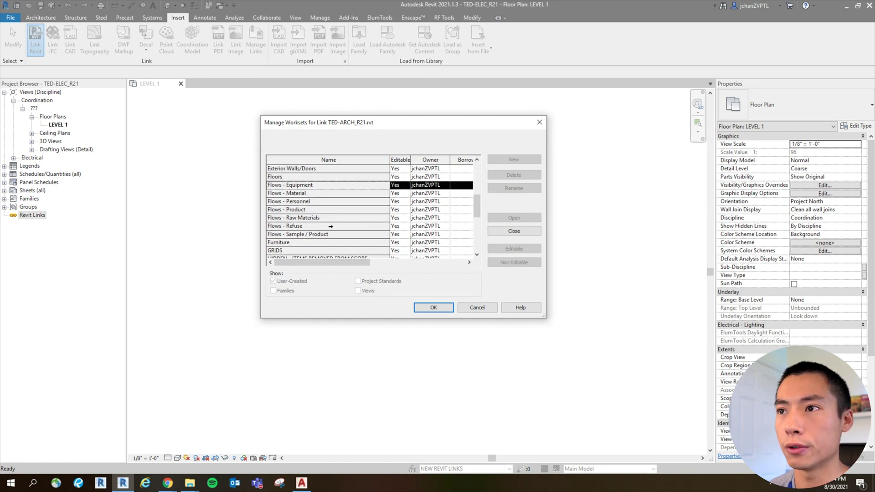
{"action": "left_click", "coordinate": [314, 233], "text": "shift"}
{"action": "left_click", "coordinate": [515, 232]}
{"action": "scroll", "coordinate": [411, 224], "scroll_direction": "up", "scroll_amount": 1}
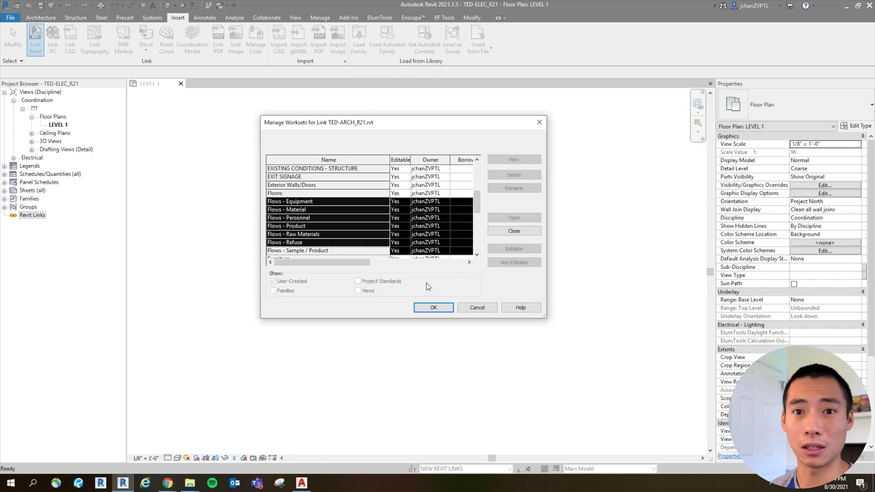
{"action": "left_click", "coordinate": [431, 308]}
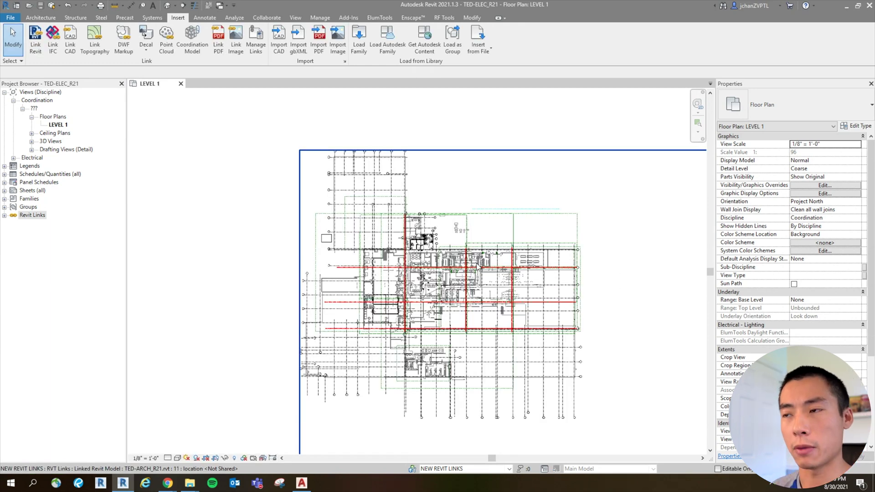
{"action": "scroll", "coordinate": [395, 352], "scroll_direction": "up", "scroll_amount": 8}
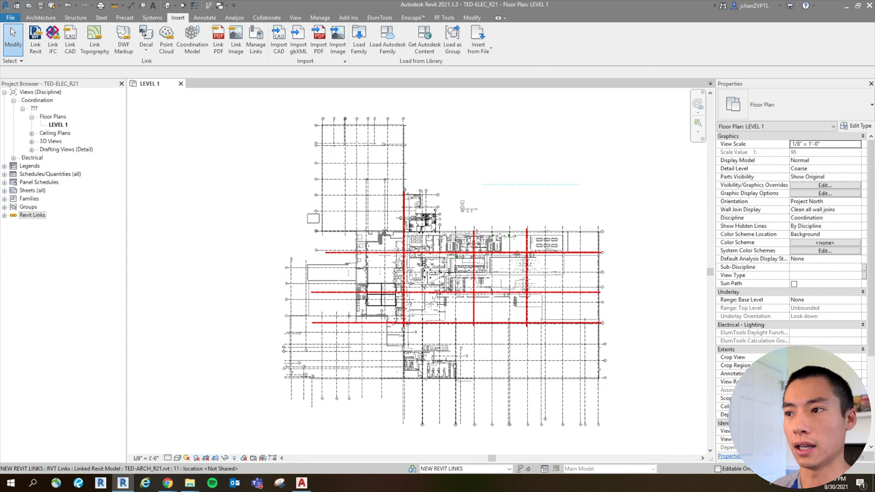
Pin the linked TED-ARCH_R21.rvt model in the LEVEL 1 plan and try to move it to test the pin
{"action": "middle_click_drag", "start_coordinate": [448, 390], "coordinate": [412, 361]}
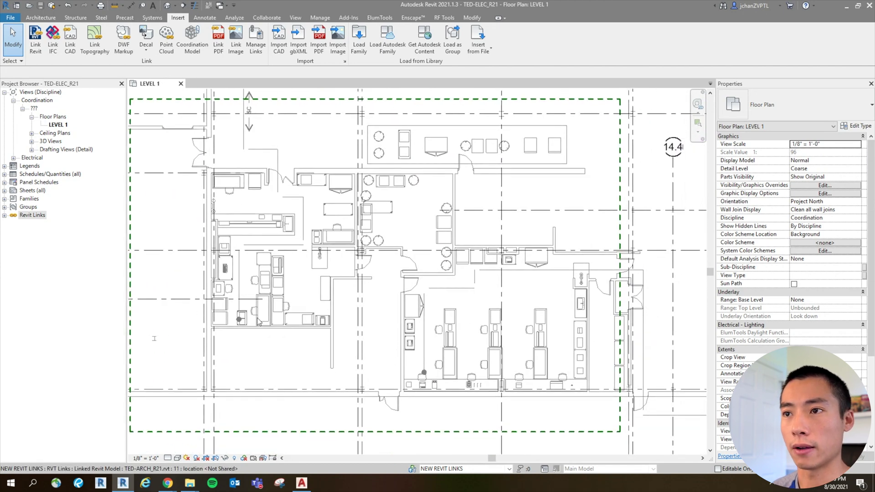
{"action": "left_click", "coordinate": [281, 338]}
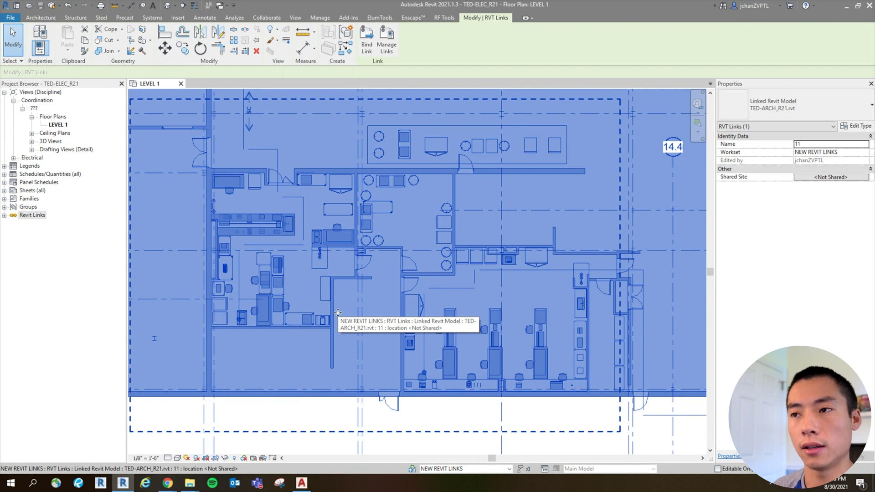
{"action": "left_click", "coordinate": [256, 42]}
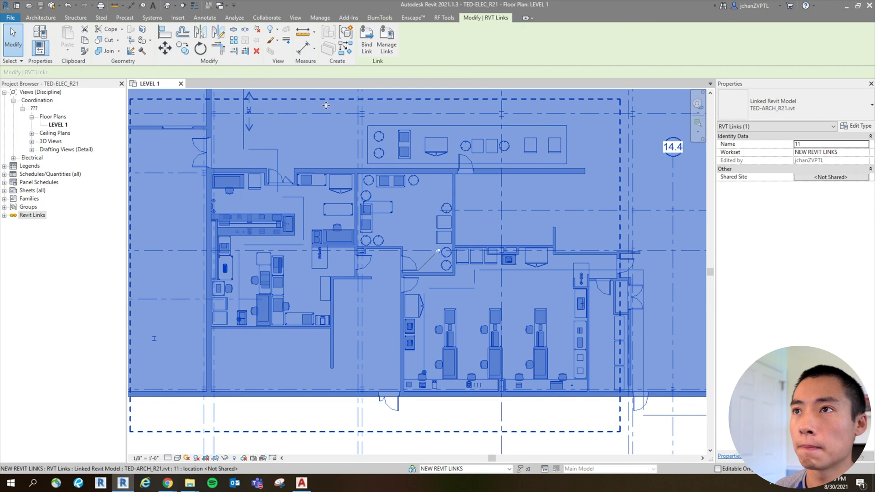
{"action": "left_click_drag", "start_coordinate": [365, 241], "coordinate": [387, 253]}
{"action": "left_click", "coordinate": [379, 228]}
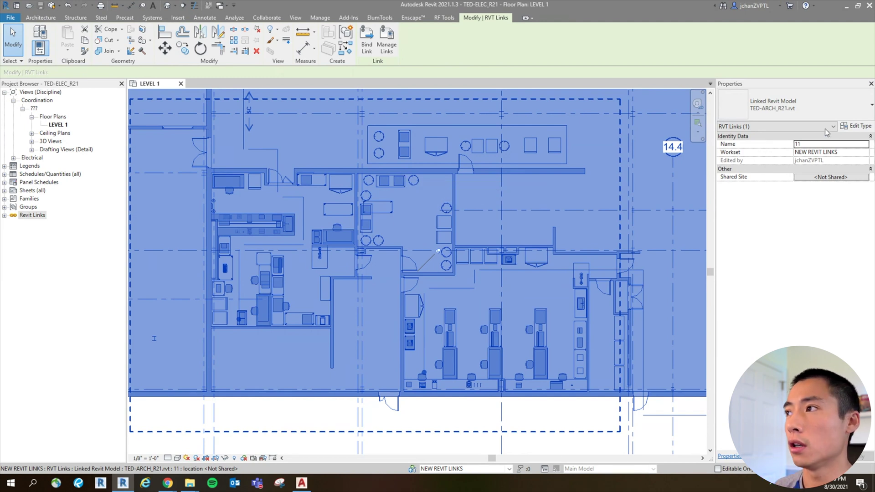
Turn on Room Bounding for the TED-ARCH_R21.rvt link type and keep its workset as NEW REVIT LINKS
{"action": "left_click", "coordinate": [857, 127]}
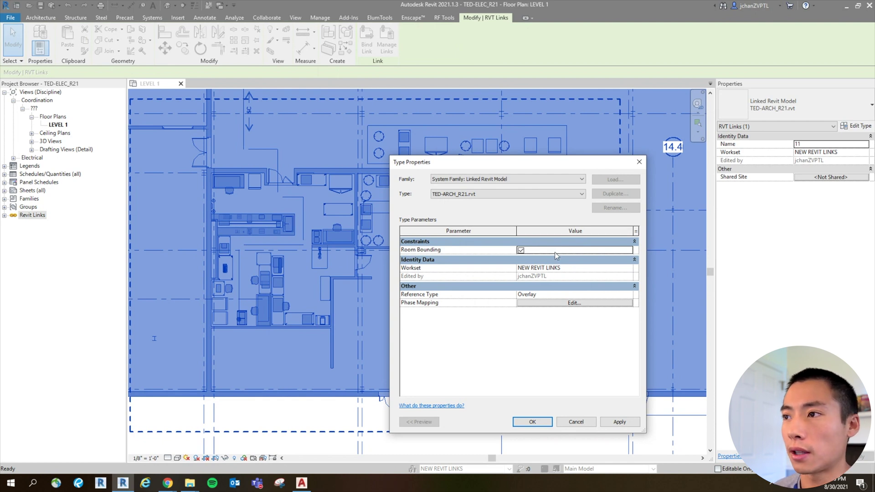
{"action": "left_click", "coordinate": [629, 268]}
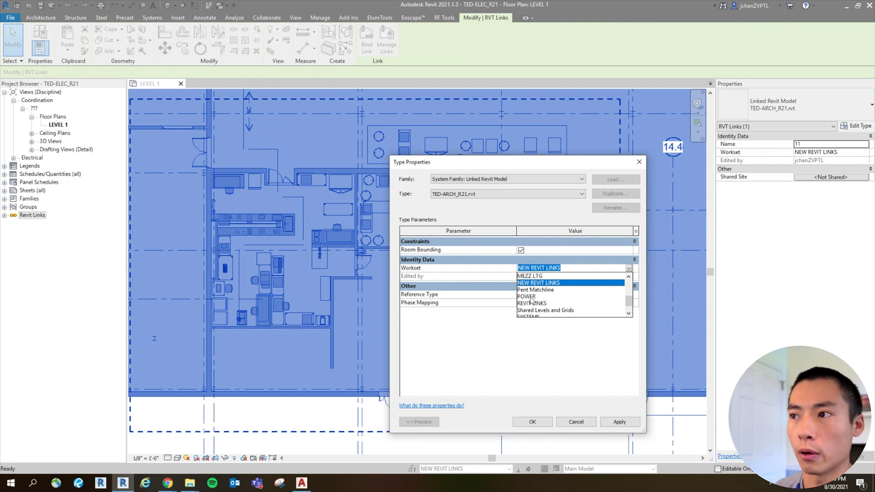
{"action": "left_click", "coordinate": [563, 283]}
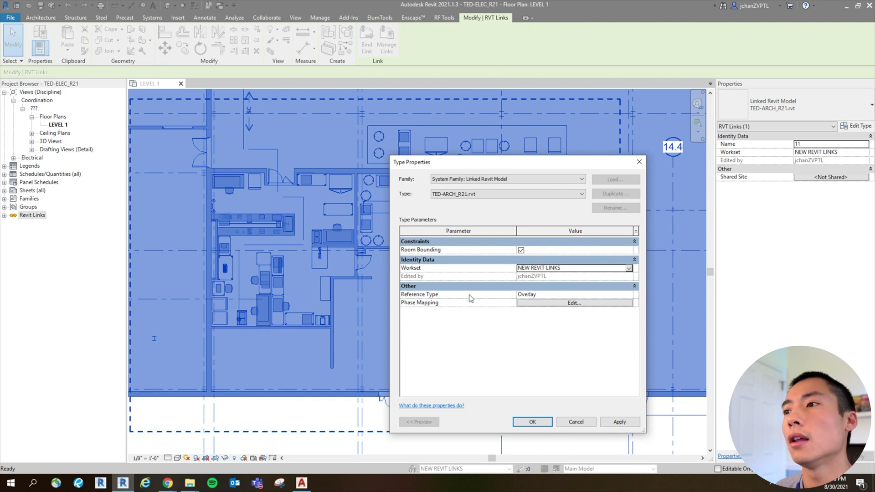
Keep the architectural link's reference type as Overlay, accept its phase mapping and confirm the type properties
{"action": "left_click", "coordinate": [578, 294]}
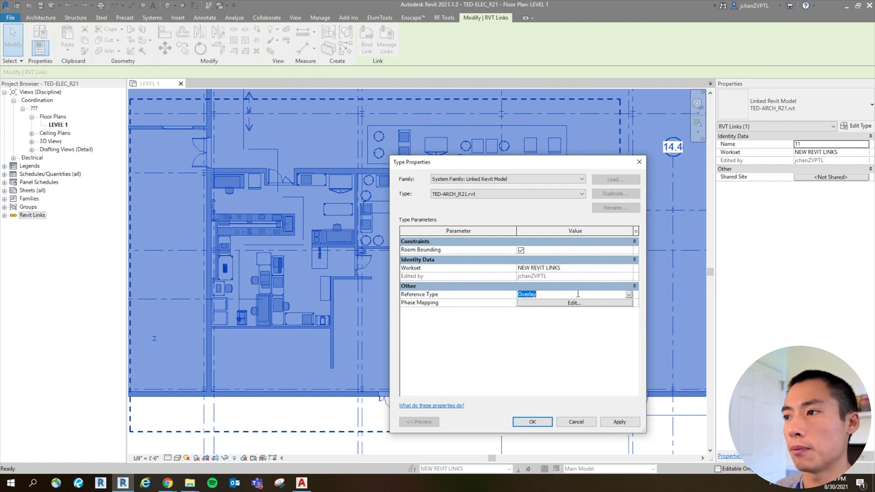
{"action": "left_click", "coordinate": [629, 296]}
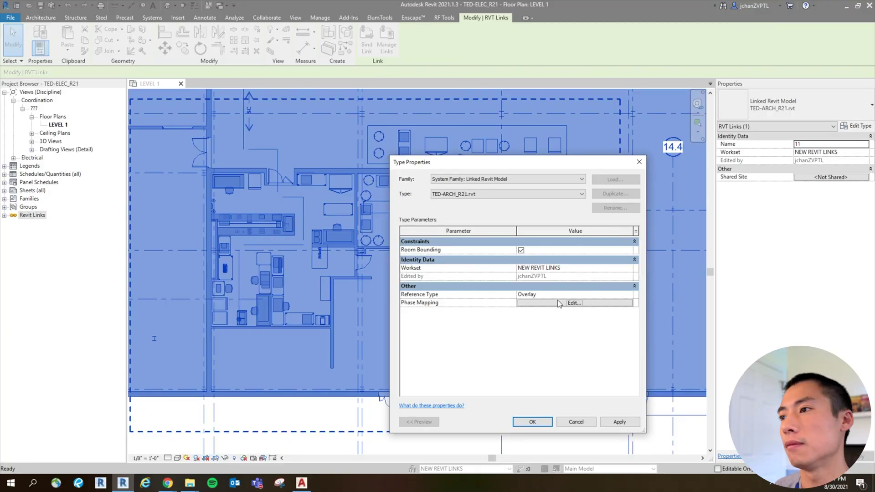
{"action": "left_click", "coordinate": [560, 304]}
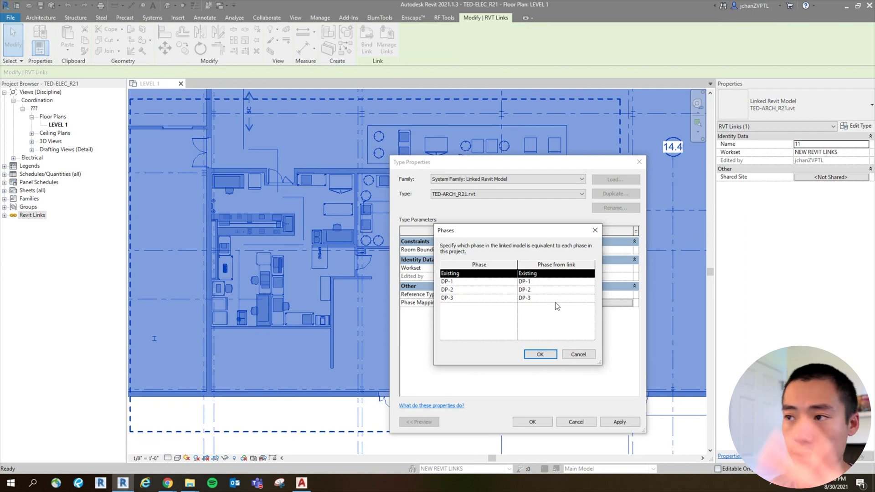
{"action": "left_click", "coordinate": [540, 355]}
{"action": "left_click", "coordinate": [533, 423]}
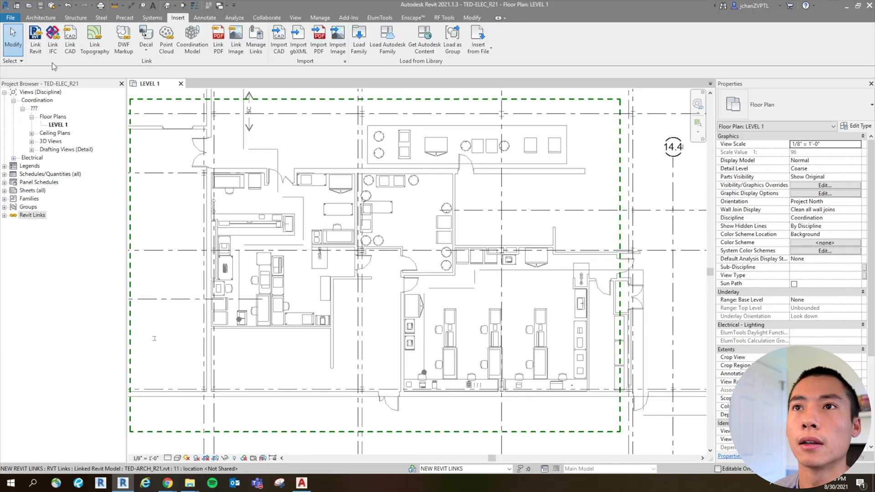
Link TED-MECH_R21.rvt into the project with Auto - Internal Origin to Internal Origin positioning
{"action": "left_click", "coordinate": [35, 40]}
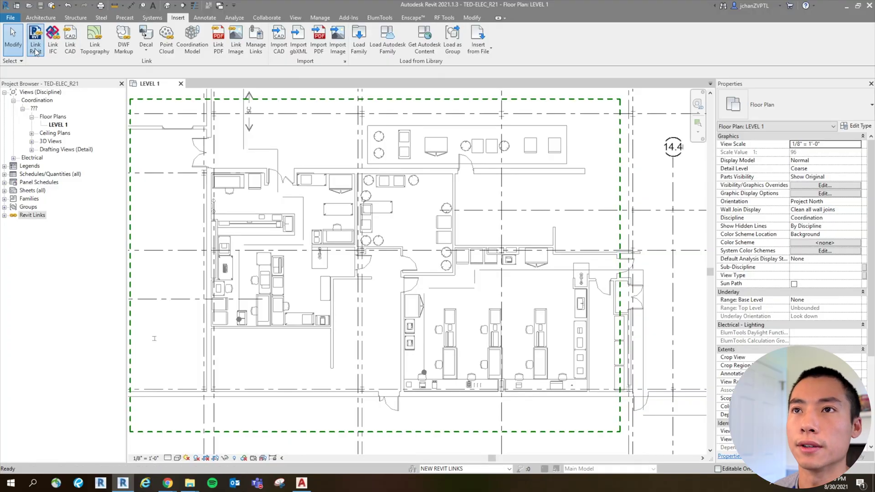
{"action": "left_click", "coordinate": [429, 241]}
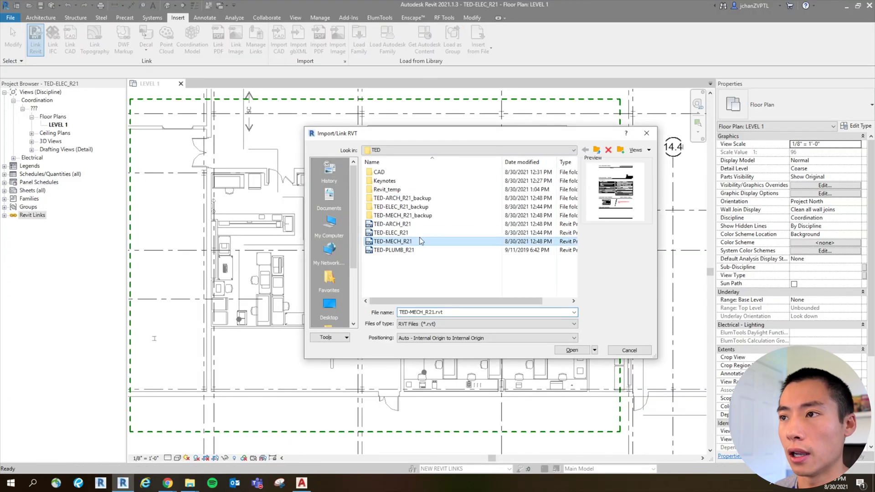
{"action": "left_click", "coordinate": [573, 350]}
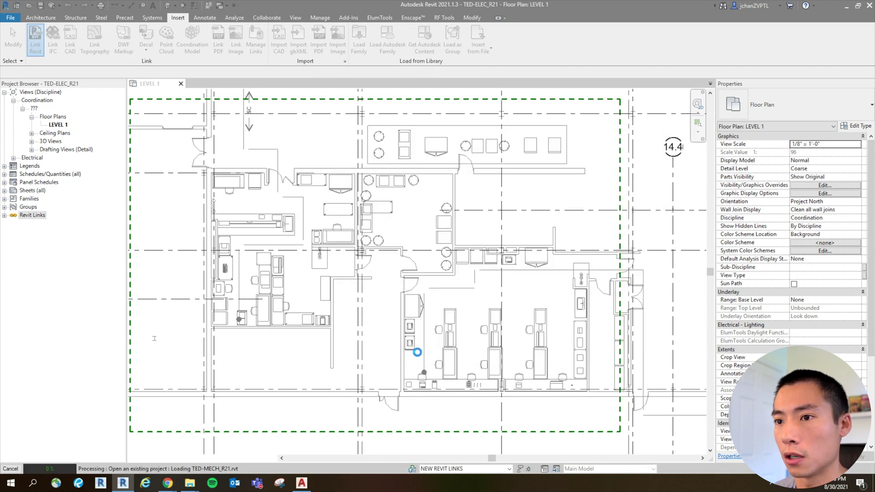
Hide the linked TED-ARCH_R21.rvt model in the LEVEL 1 plan
{"action": "scroll", "coordinate": [478, 322], "scroll_direction": "down", "scroll_amount": 4}
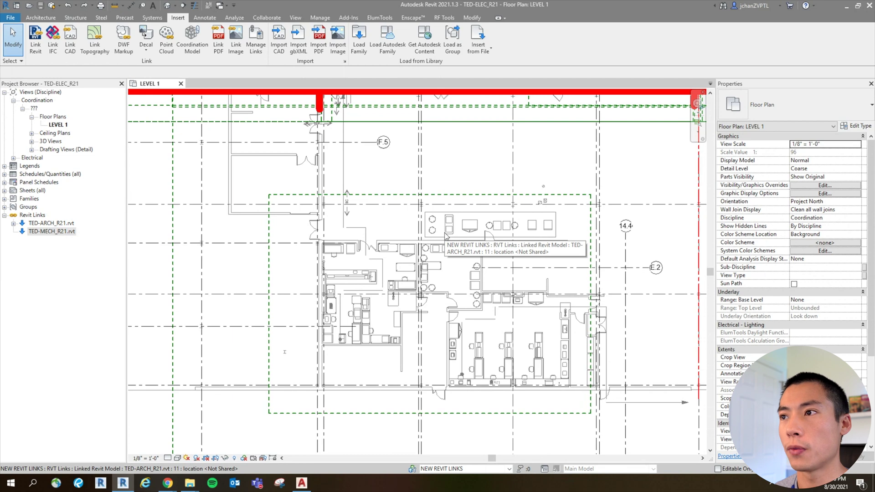
{"action": "scroll", "coordinate": [446, 236], "scroll_direction": "down", "scroll_amount": 5}
{"action": "middle_click_drag", "start_coordinate": [454, 393], "coordinate": [450, 258]}
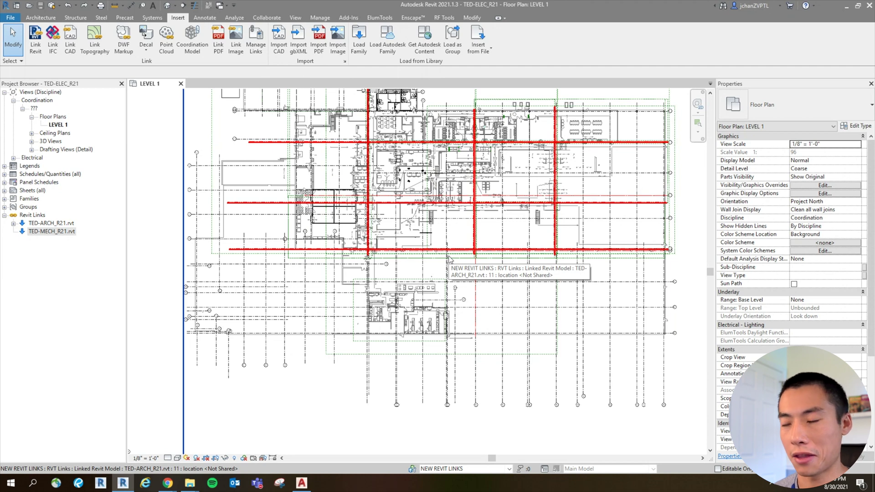
{"action": "scroll", "coordinate": [449, 259], "scroll_direction": "up", "scroll_amount": 5}
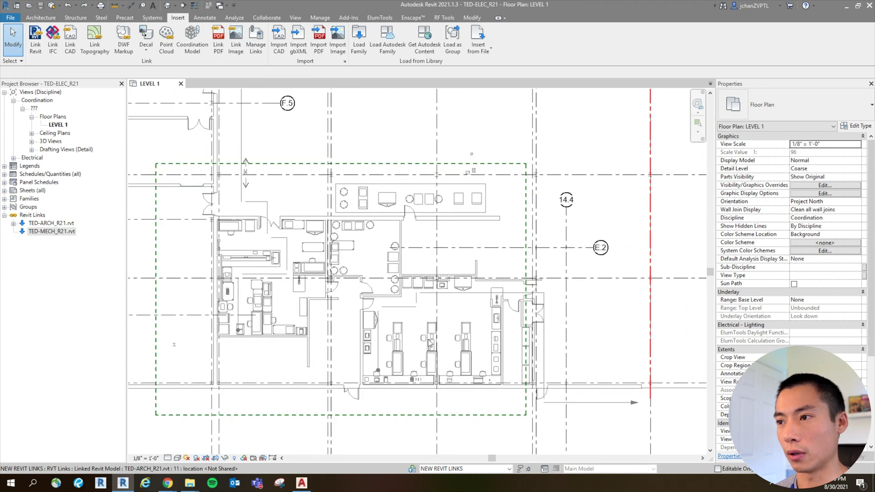
{"action": "left_click", "coordinate": [428, 342]}
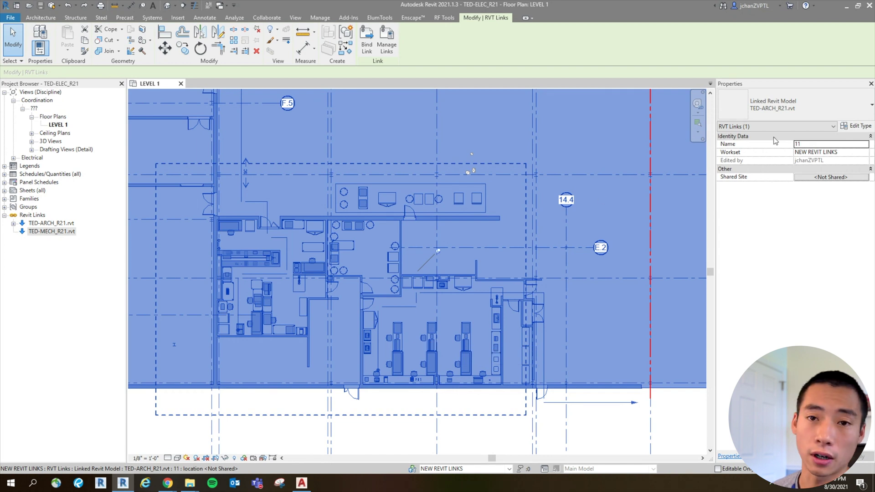
{"action": "right_click", "coordinate": [317, 235]}
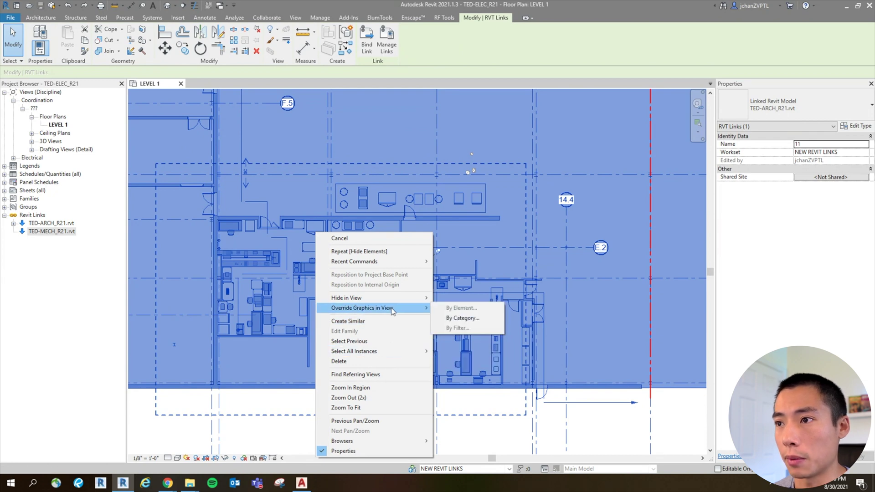
{"action": "mouse_move", "coordinate": [397, 298]}
{"action": "left_click", "coordinate": [447, 299]}
Select the linked mechanical model to identify it, and undo the hiding of the architectural link
{"action": "scroll", "coordinate": [438, 233], "scroll_direction": "down", "scroll_amount": 4}
{"action": "middle_click_drag", "start_coordinate": [452, 249], "coordinate": [375, 329]}
{"action": "scroll", "coordinate": [351, 196], "scroll_direction": "up", "scroll_amount": 5}
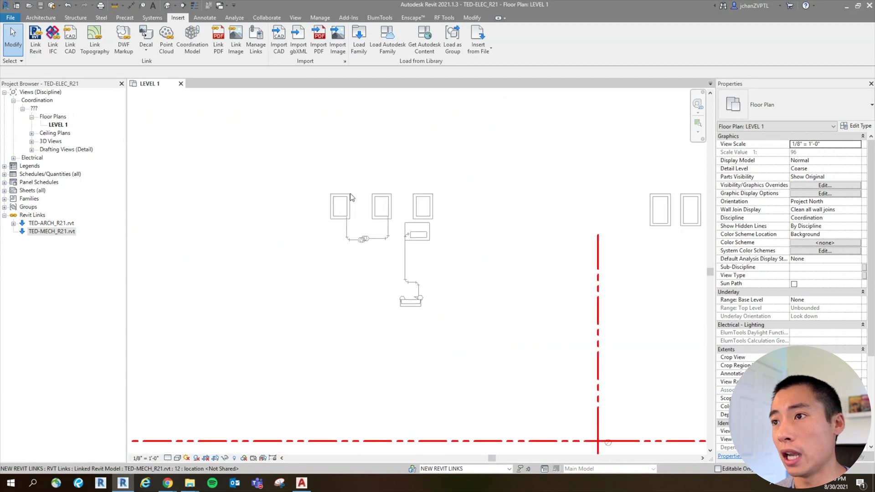
{"action": "left_click", "coordinate": [378, 221]}
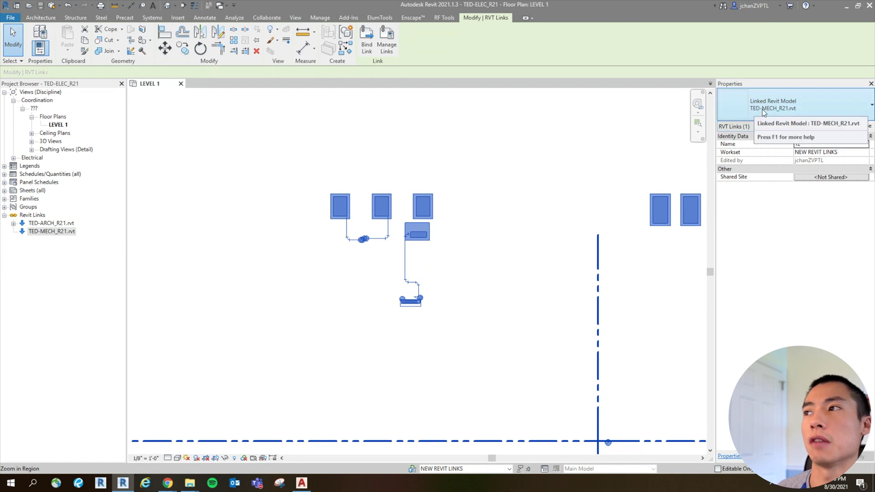
{"action": "left_click", "coordinate": [489, 267]}
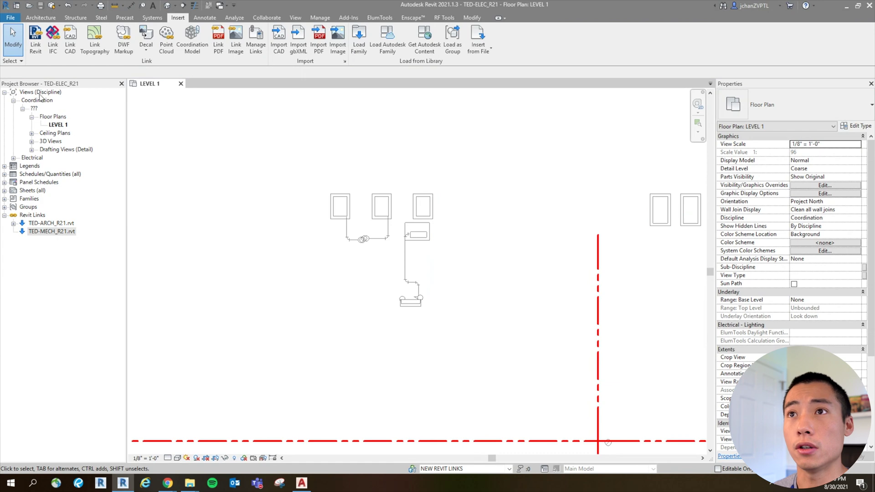
{"action": "left_click", "coordinate": [68, 5]}
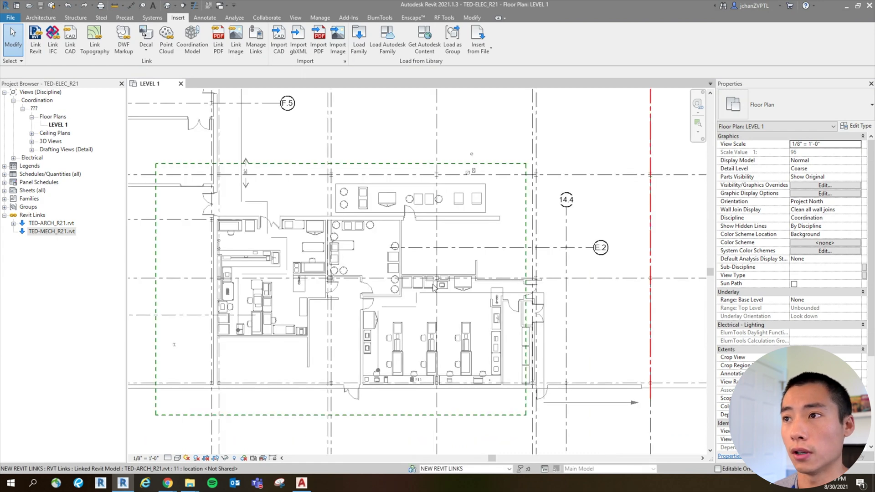
Select the TED-MECH_R21.rvt link by its equipment outside the building and review its type properties and phase mapping
{"action": "scroll", "coordinate": [434, 288], "scroll_direction": "down", "scroll_amount": 4}
{"action": "middle_click_drag", "start_coordinate": [456, 150], "coordinate": [352, 395]}
{"action": "scroll", "coordinate": [447, 253], "scroll_direction": "up", "scroll_amount": 6}
{"action": "scroll", "coordinate": [475, 283], "scroll_direction": "up", "scroll_amount": 2}
{"action": "left_click", "coordinate": [387, 277]}
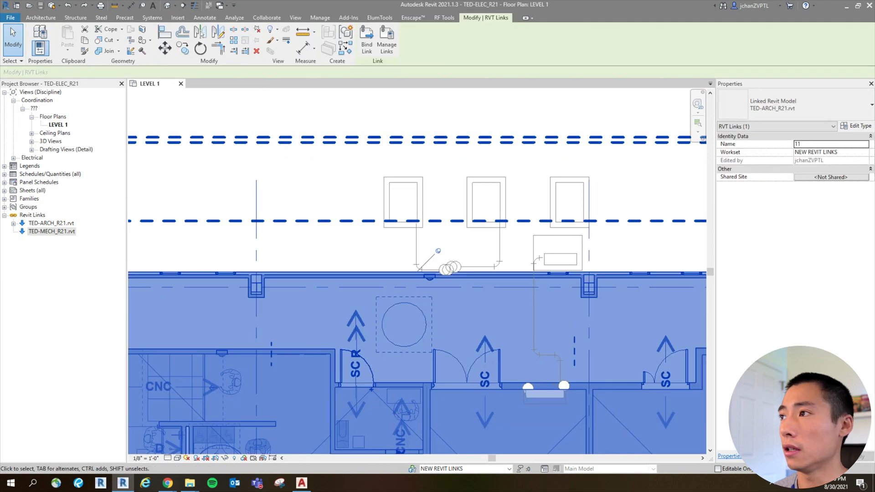
{"action": "left_click", "coordinate": [420, 185]}
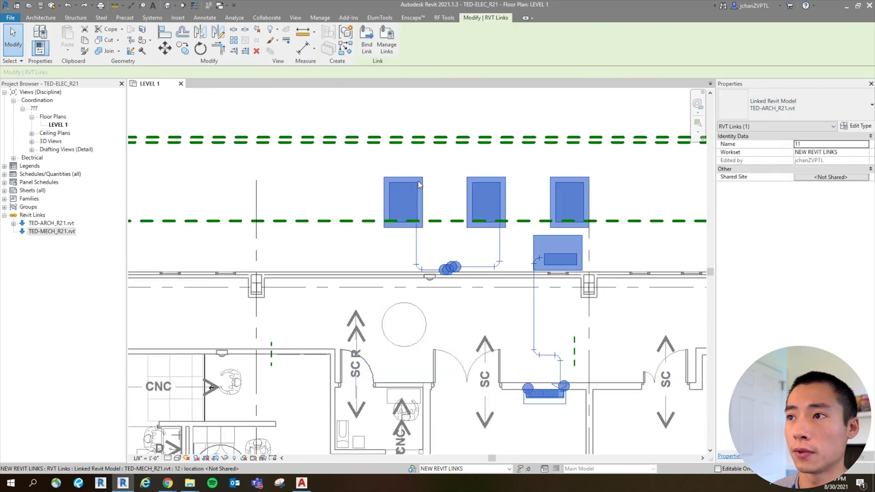
{"action": "scroll", "coordinate": [603, 350], "scroll_direction": "down", "scroll_amount": 1}
{"action": "middle_click_drag", "start_coordinate": [603, 351], "coordinate": [538, 279]}
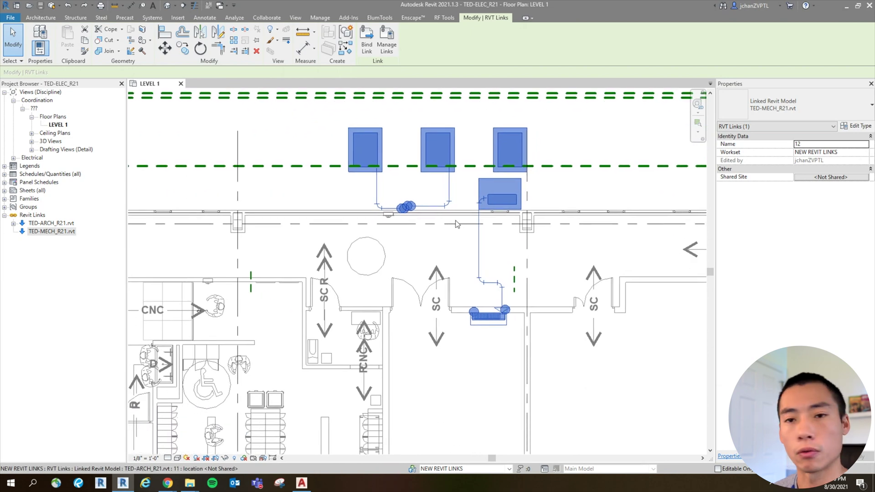
{"action": "scroll", "coordinate": [452, 183], "scroll_direction": "down", "scroll_amount": 2}
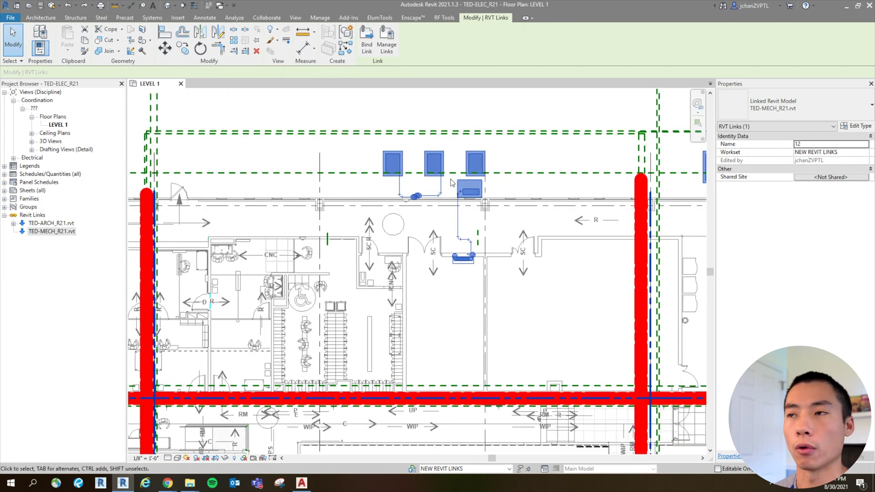
{"action": "scroll", "coordinate": [453, 182], "scroll_direction": "up", "scroll_amount": 2}
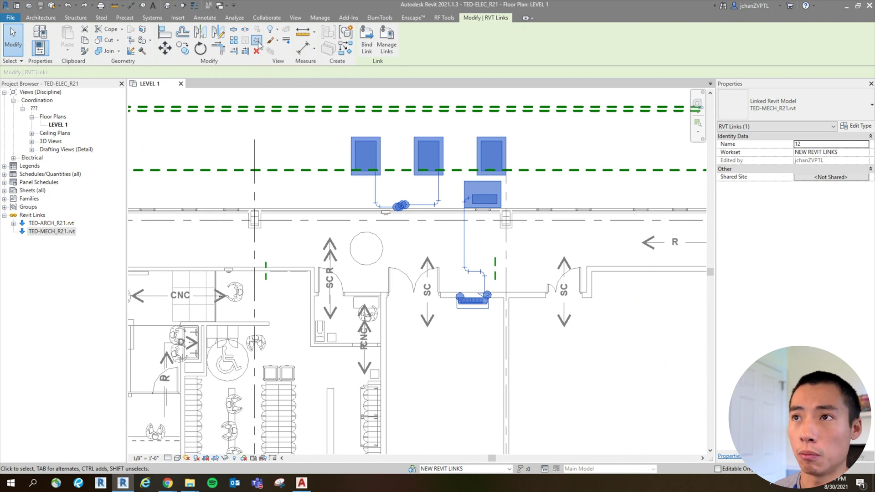
{"action": "left_click", "coordinate": [857, 126]}
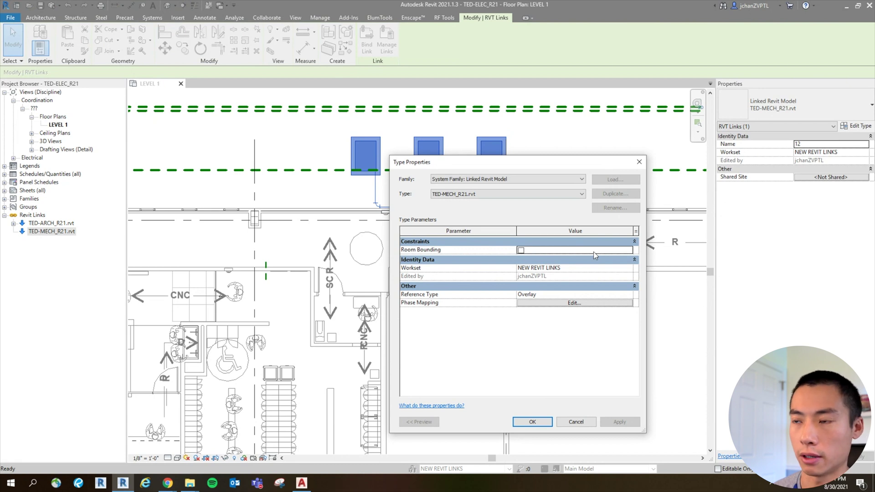
{"action": "left_click", "coordinate": [544, 302]}
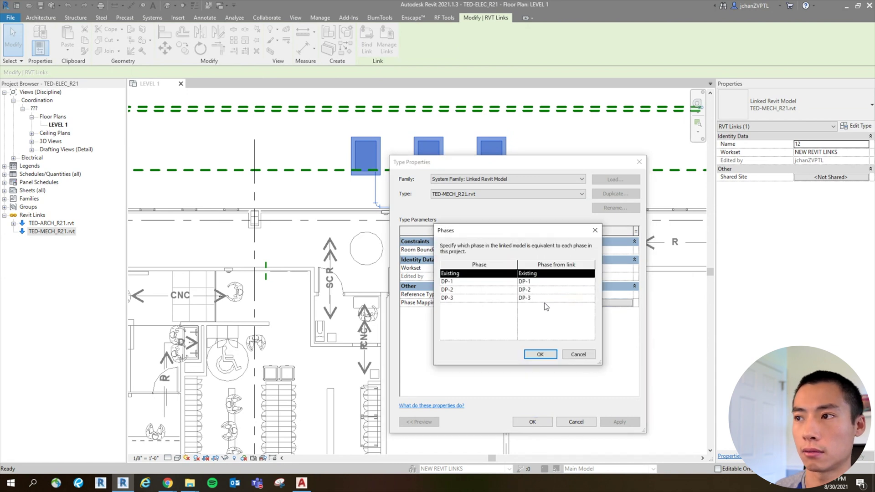
{"action": "left_click", "coordinate": [540, 355]}
{"action": "key", "text": "Return"}
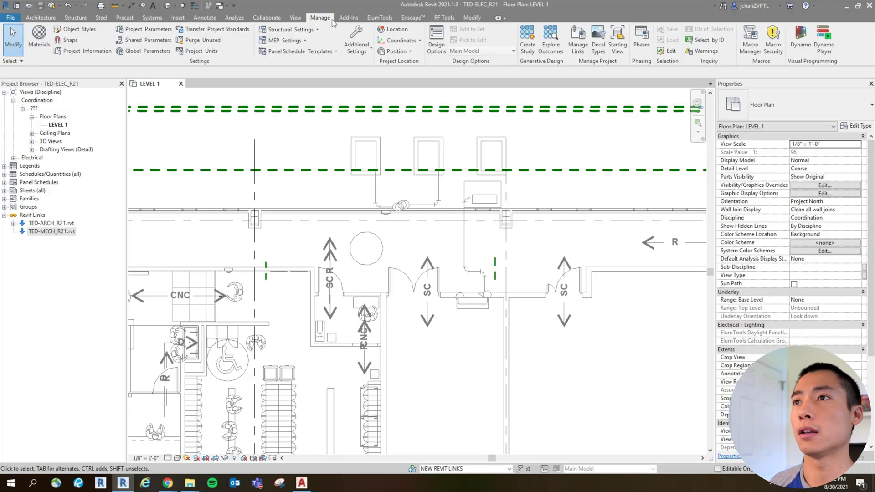
Add a project phase named DP-4 after DP-3
{"action": "left_click", "coordinate": [636, 49]}
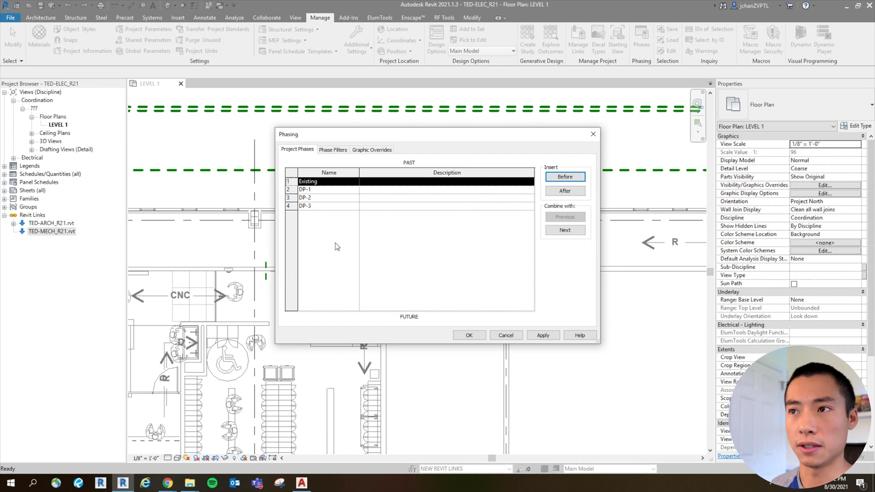
{"action": "left_click", "coordinate": [293, 208]}
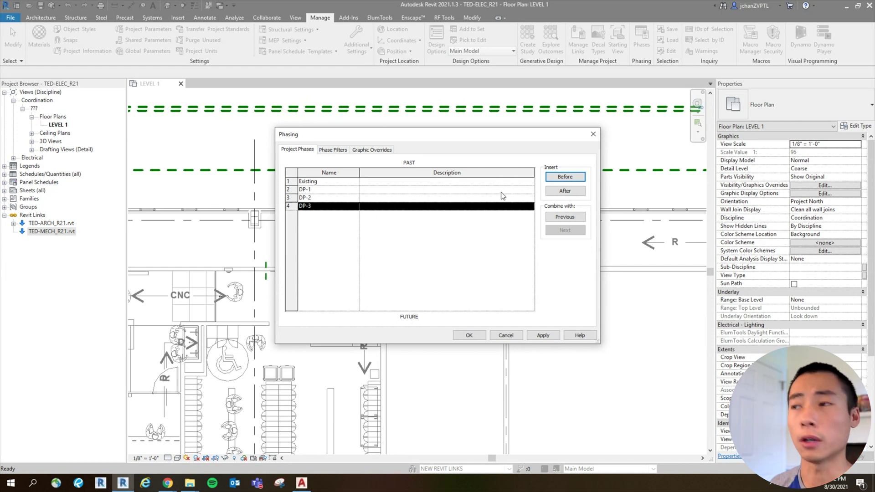
{"action": "left_click", "coordinate": [565, 191]}
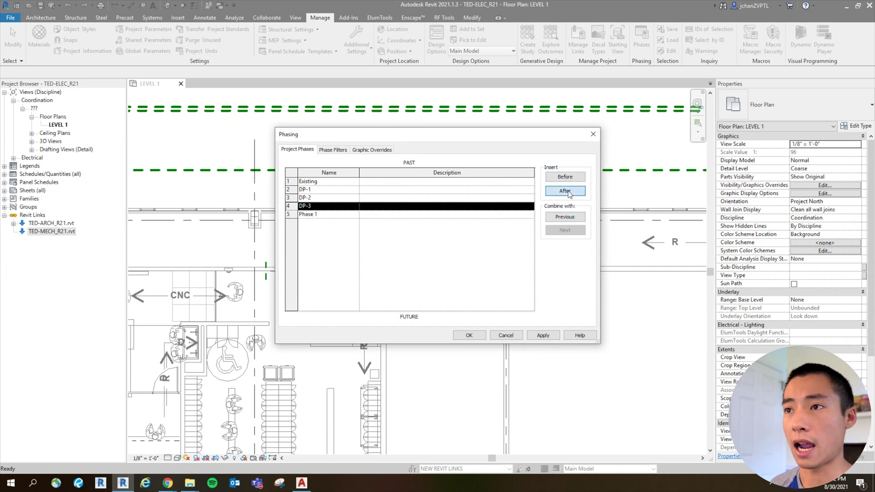
{"action": "left_click", "coordinate": [337, 215]}
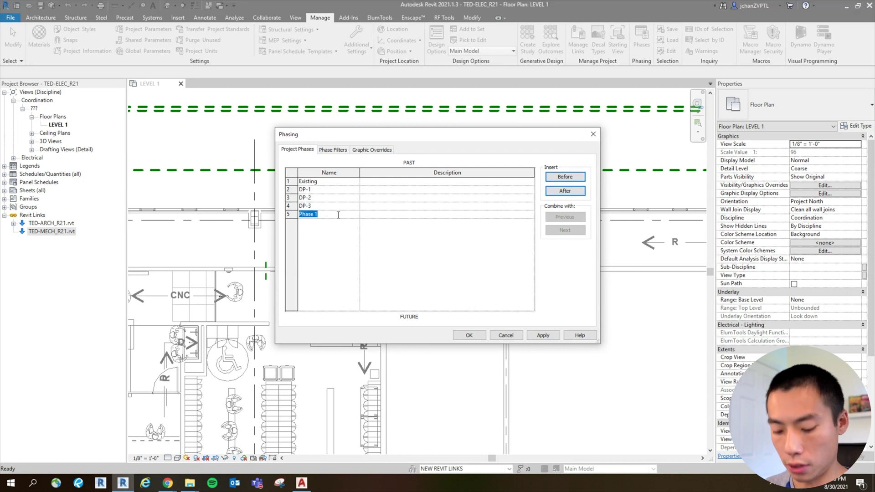
{"action": "type", "text": "DP-4"}
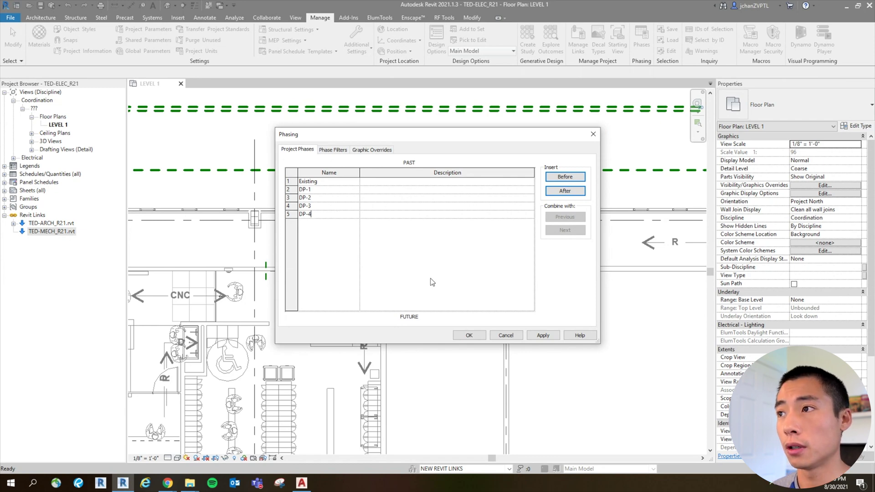
{"action": "left_click", "coordinate": [470, 336]}
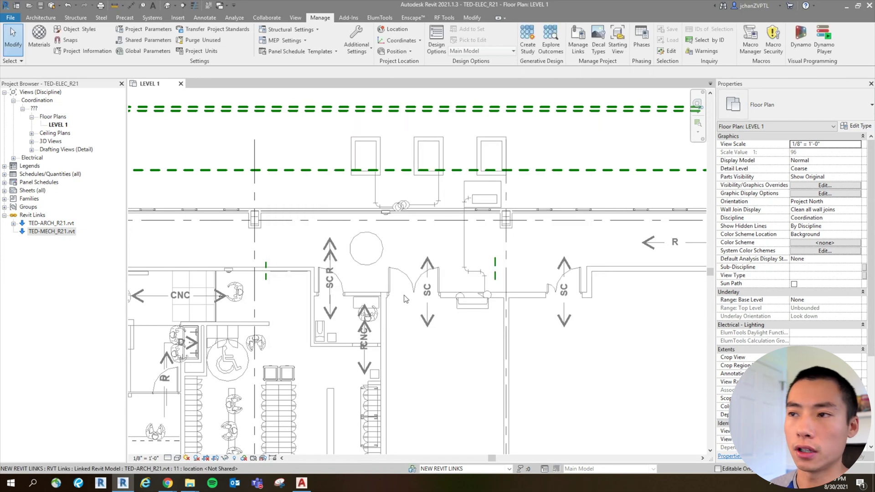
Review the phase mapping options for DP-4 in the TED-ARCH_R21.rvt link's type properties and select DP-4 in the project phase list
{"action": "left_click", "coordinate": [375, 298]}
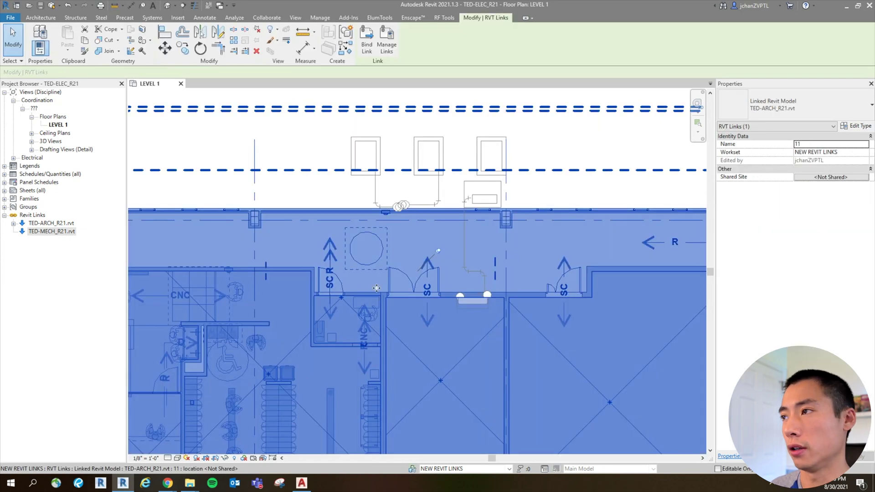
{"action": "left_click", "coordinate": [855, 127]}
{"action": "left_click", "coordinate": [576, 303]}
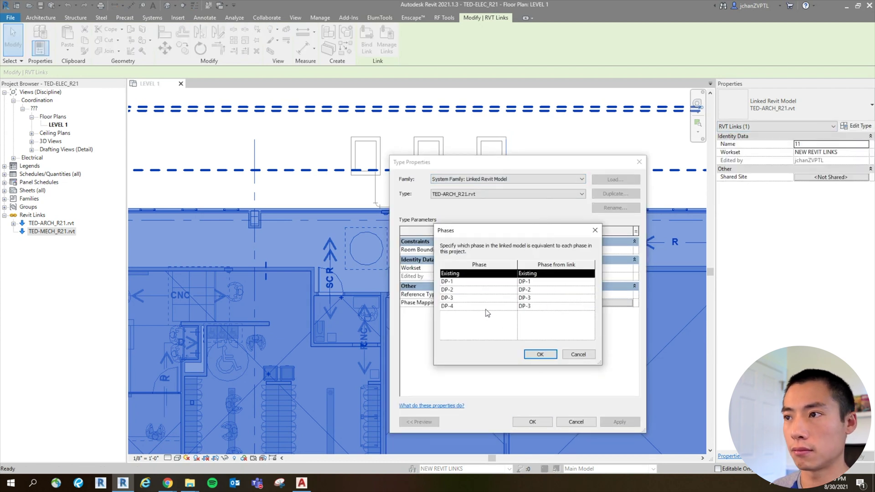
{"action": "left_click", "coordinate": [587, 308]}
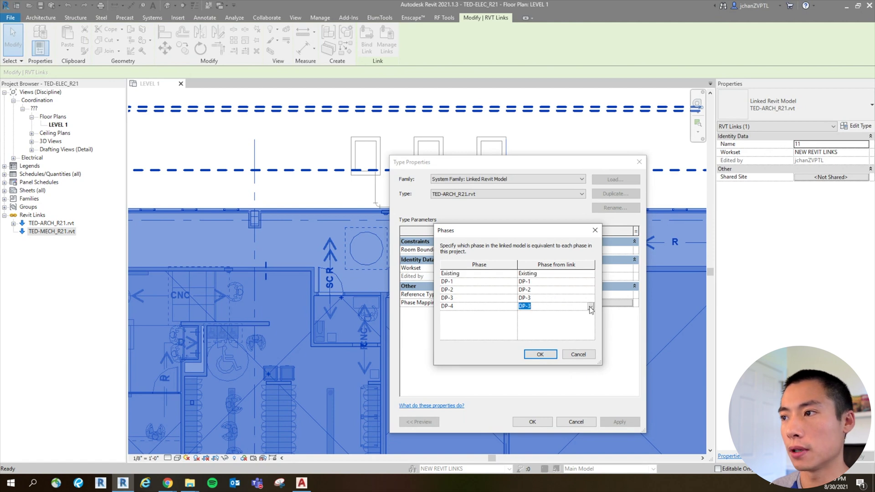
{"action": "left_click", "coordinate": [591, 306]}
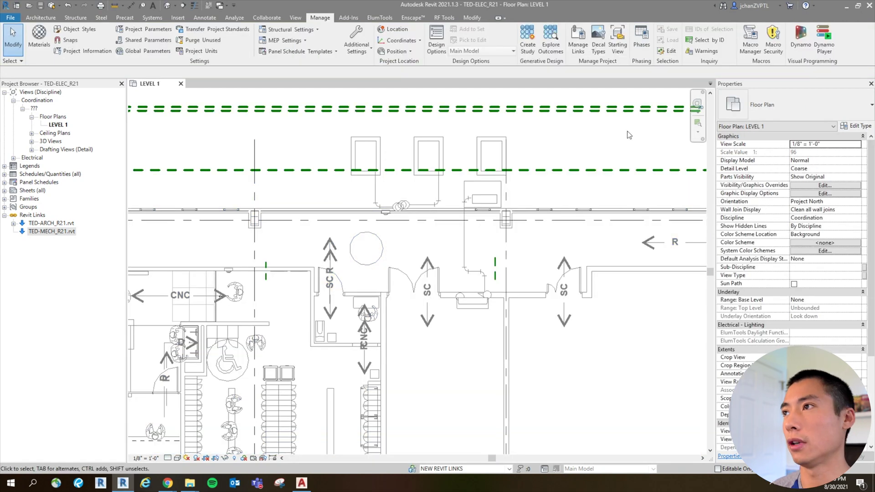
{"action": "left_click", "coordinate": [645, 42]}
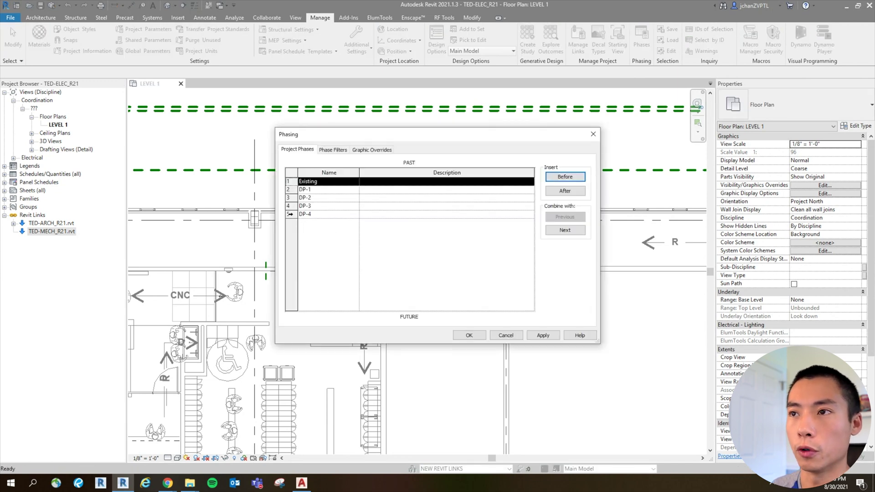
{"action": "left_click", "coordinate": [391, 214]}
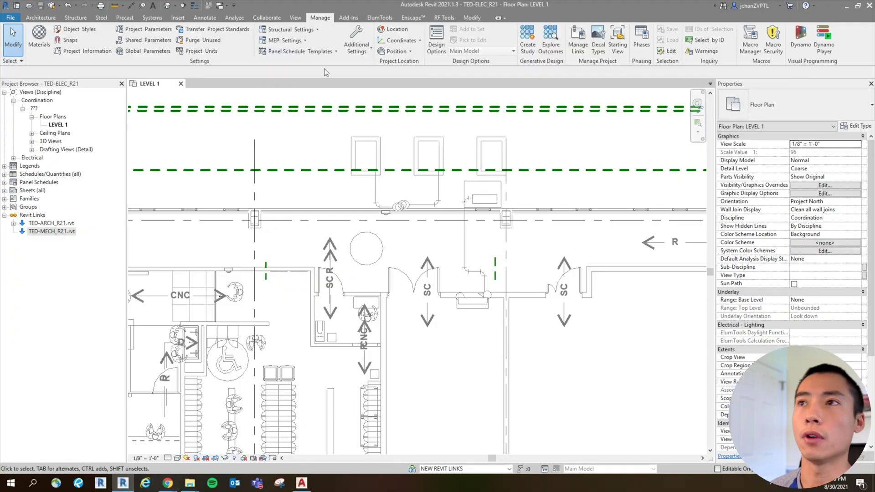
Dismiss the save reminder and create a drafting view named SKE-01 at 12" = 1'-0" scale
{"action": "left_click", "coordinate": [295, 18]}
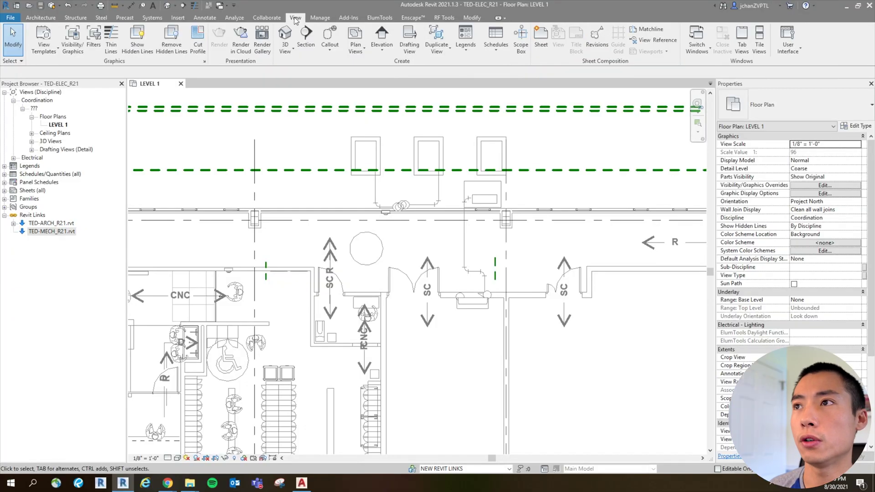
{"action": "left_click", "coordinate": [408, 48]}
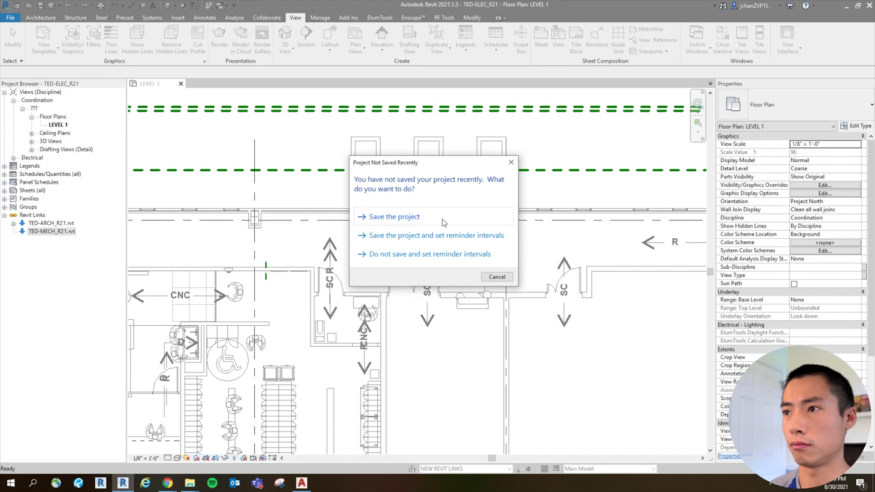
{"action": "left_click", "coordinate": [511, 162]}
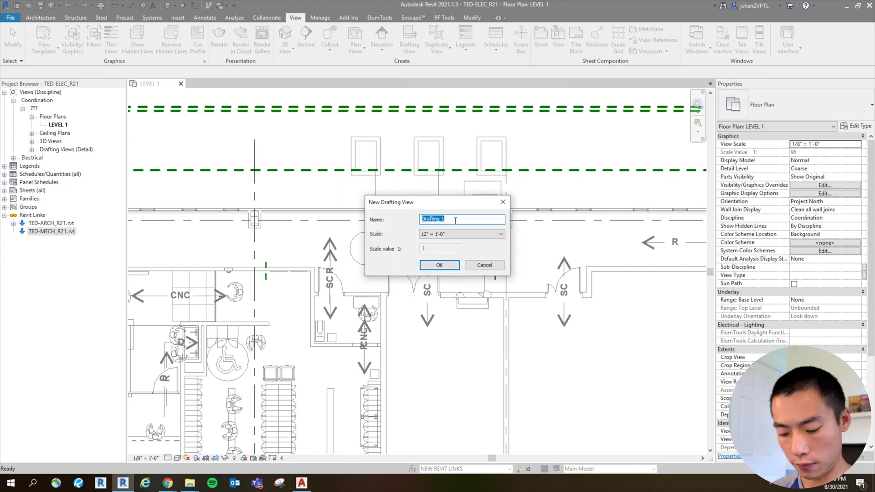
{"action": "key", "text": "BackSpace"}
{"action": "type", "text": "se"}
{"action": "key", "text": "BackSpace"}
{"action": "key", "text": "BackSpace"}
{"action": "type", "text": "SKE-01"}
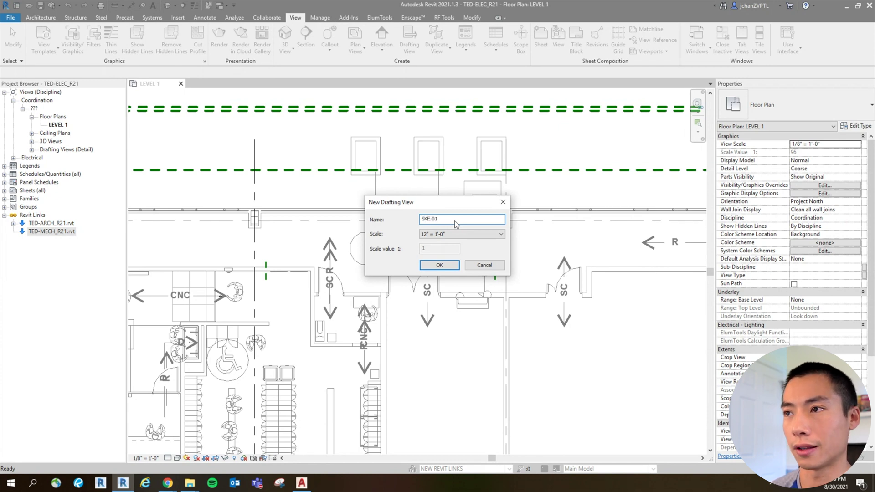
{"action": "left_click", "coordinate": [481, 235]}
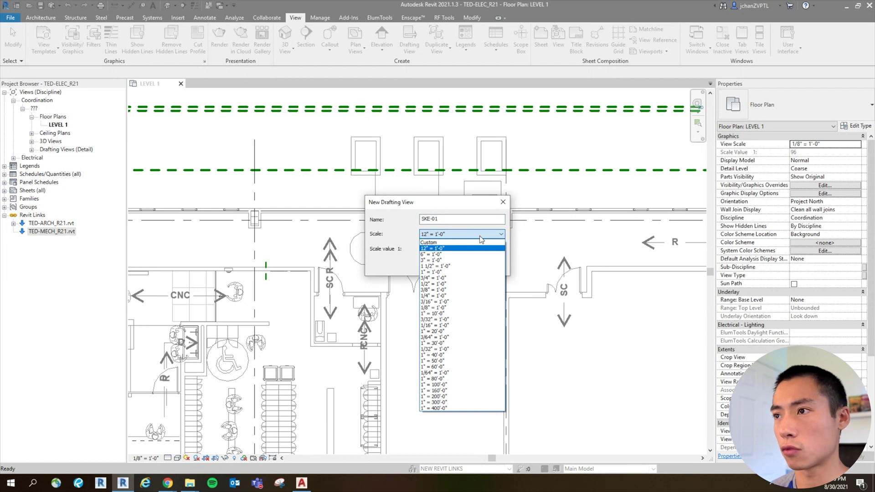
{"action": "left_click", "coordinate": [478, 236]}
{"action": "left_click", "coordinate": [441, 266]}
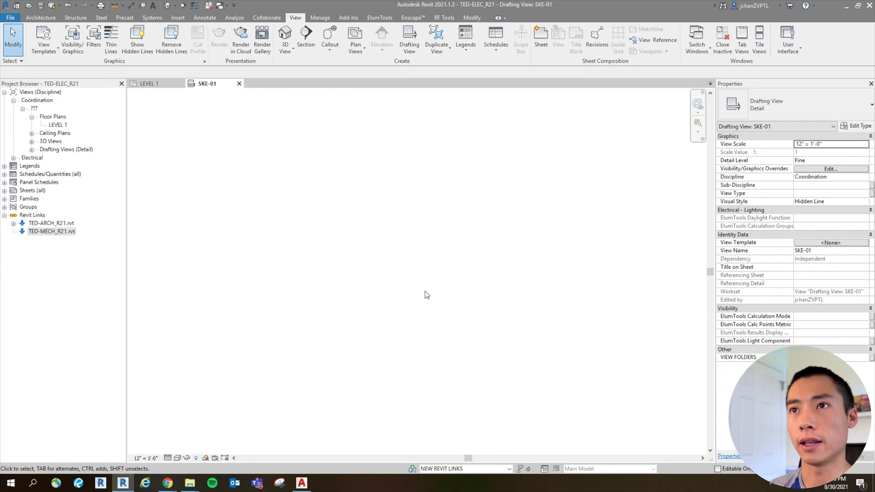
Link the CAD file ESK-01.dwg into the SKE-01 drafting view with Black and White colors and only Visible layers
{"action": "left_click", "coordinate": [178, 18]}
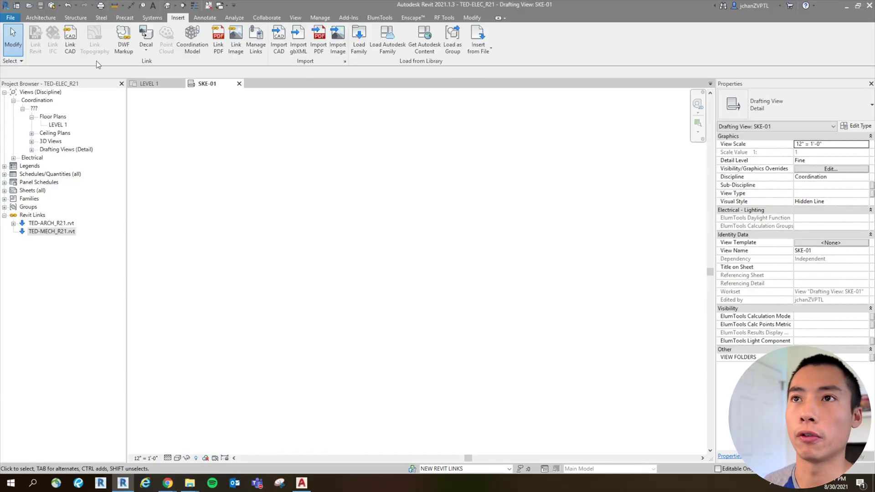
{"action": "left_click", "coordinate": [70, 41]}
{"action": "double_click", "coordinate": [375, 150]}
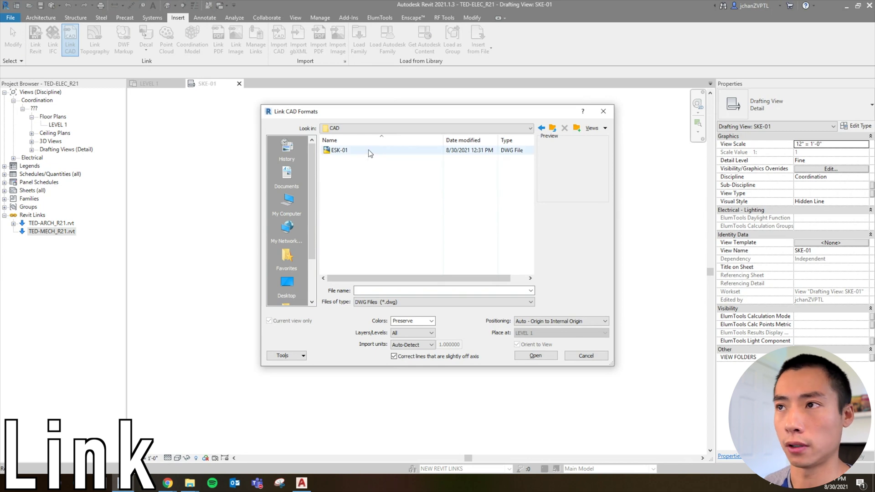
{"action": "left_click", "coordinate": [368, 150]}
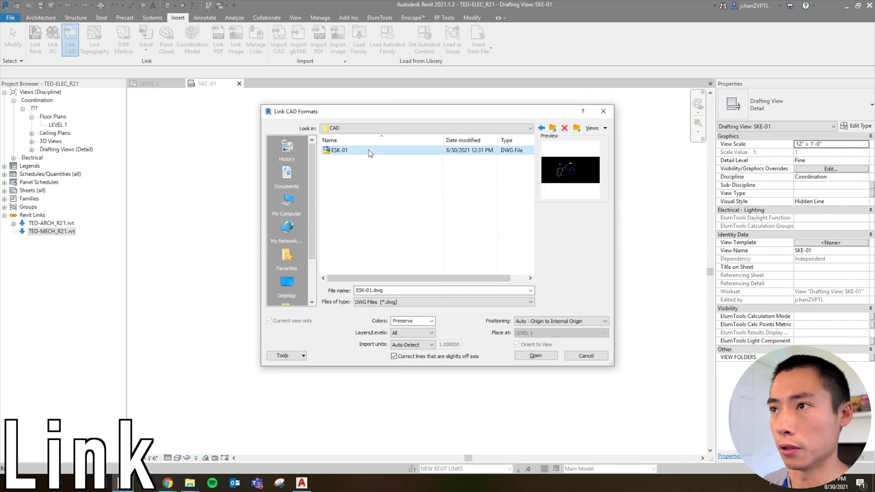
{"action": "left_click", "coordinate": [432, 321]}
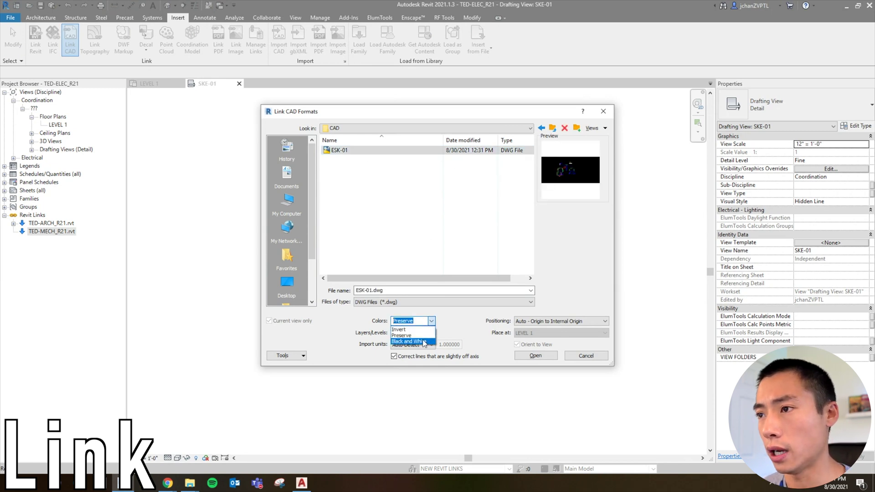
{"action": "left_click", "coordinate": [425, 342]}
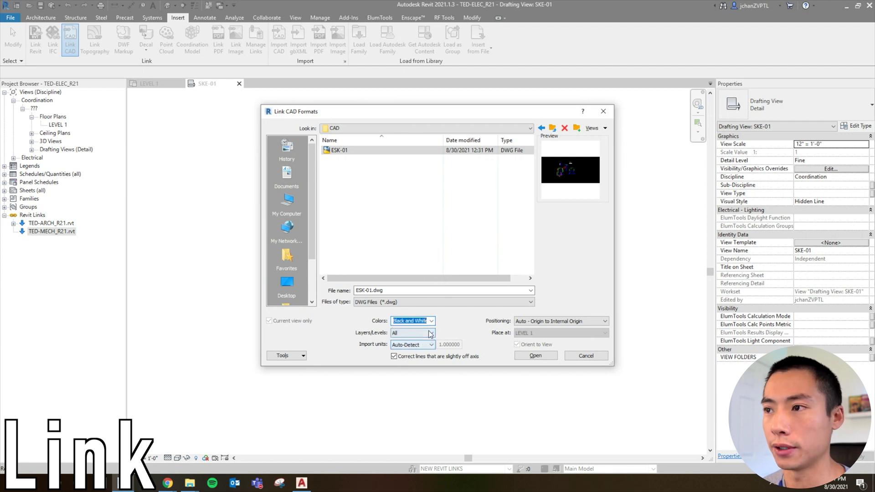
{"action": "left_click", "coordinate": [453, 321]}
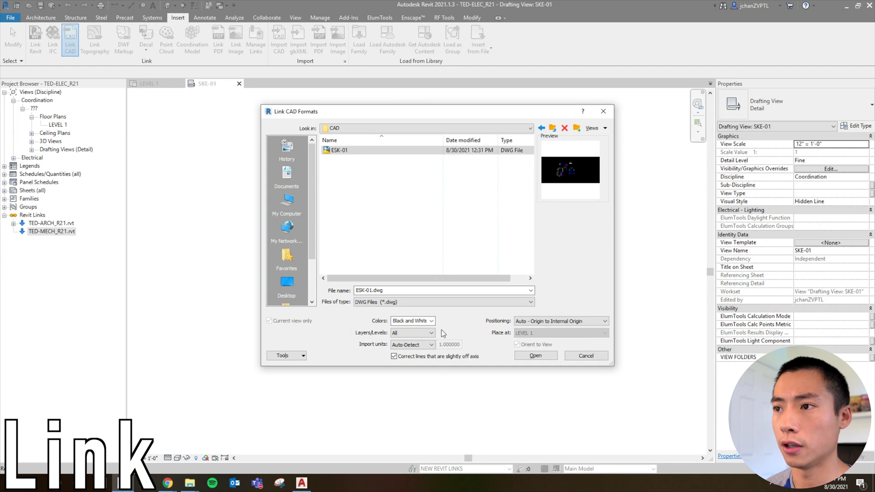
{"action": "left_click", "coordinate": [432, 334]}
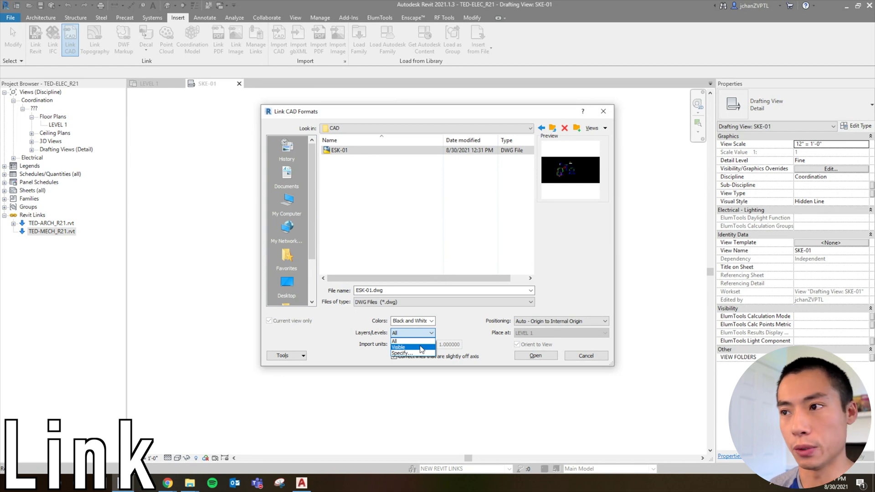
{"action": "left_click", "coordinate": [422, 349]}
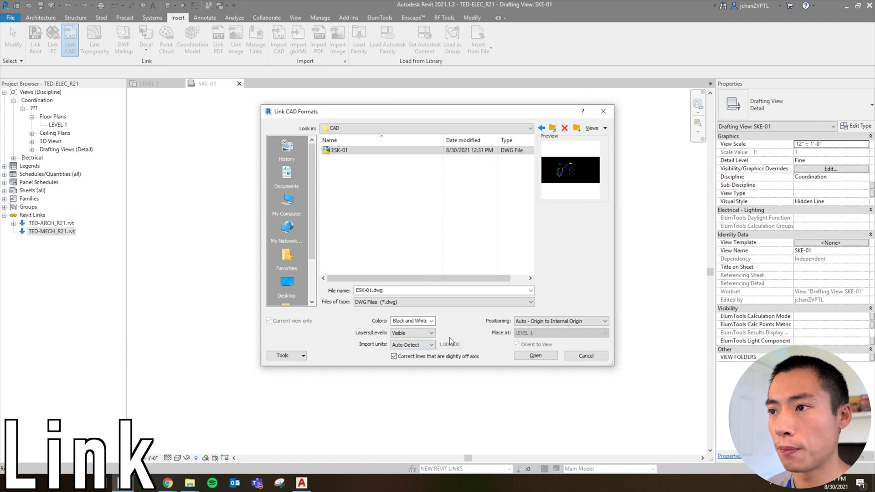
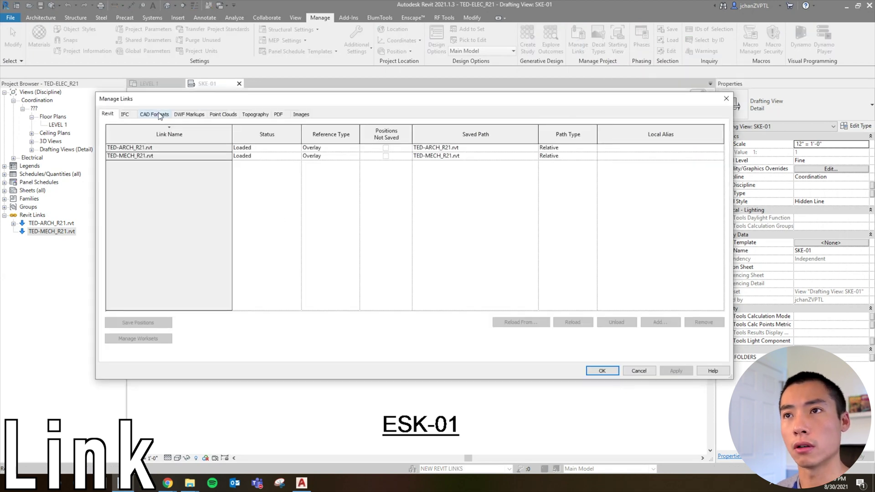
Reload the linked CAD file ESK-01.dwg through the project's link management
{"action": "left_click", "coordinate": [159, 115]}
{"action": "left_click", "coordinate": [140, 148]}
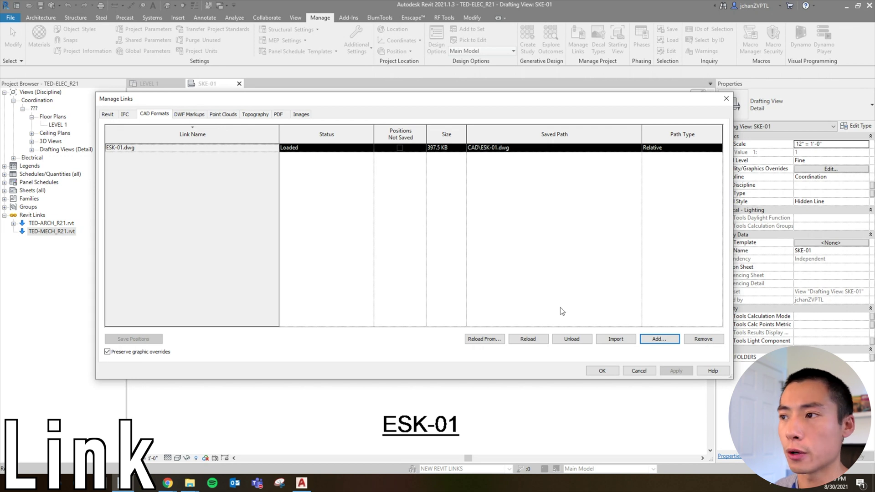
{"action": "left_click", "coordinate": [528, 340]}
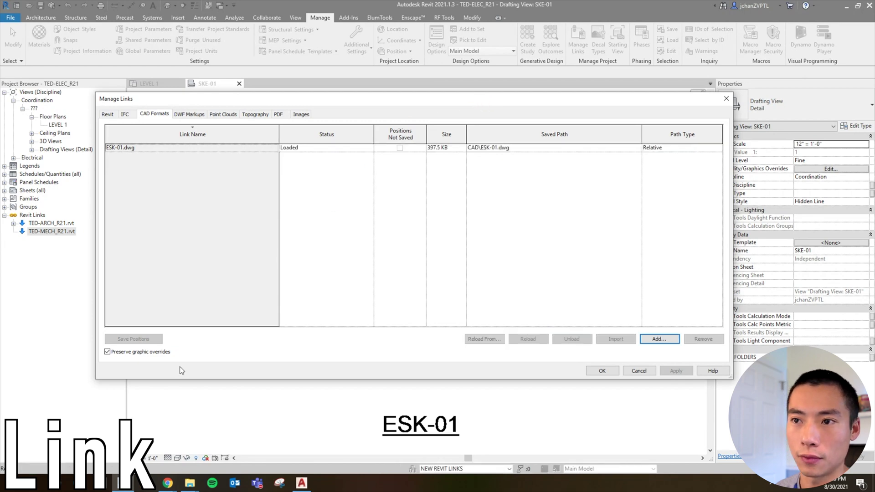
{"action": "left_click", "coordinate": [603, 372]}
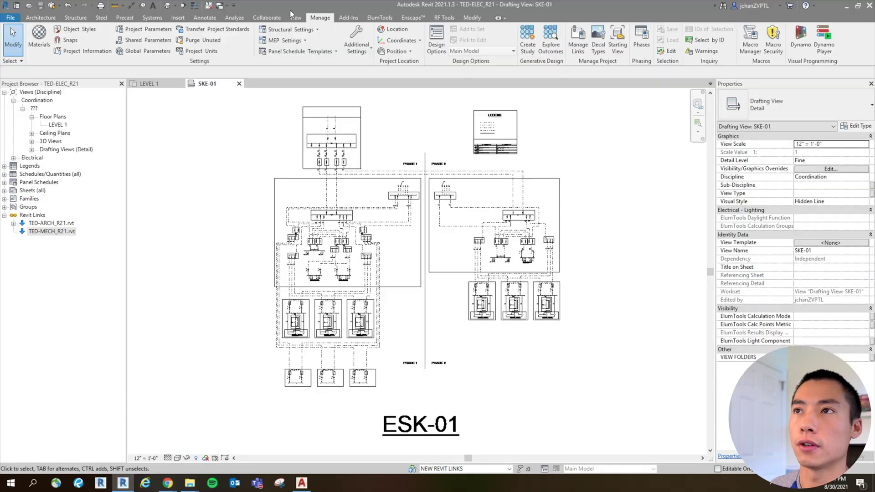
Create a second drafting view named SLD - IMPORT at 12" = 1'-0" scale
{"action": "left_click", "coordinate": [294, 16]}
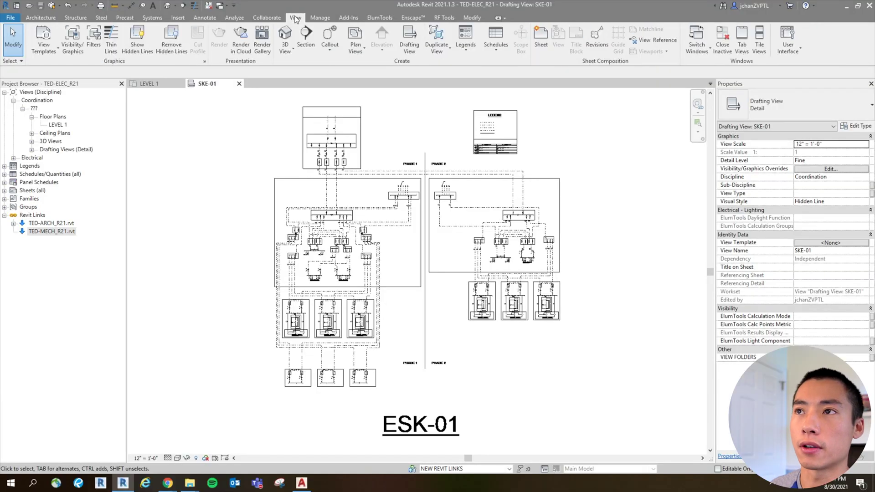
{"action": "left_click", "coordinate": [420, 50]}
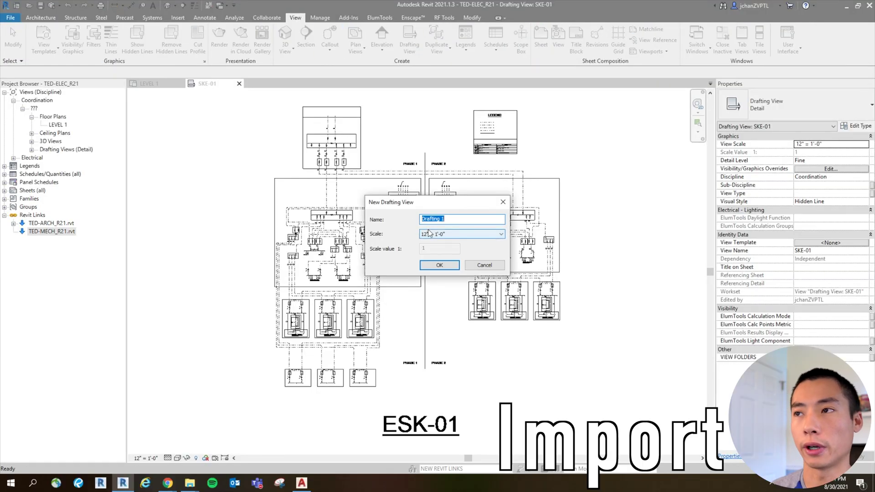
{"action": "type", "text": "s"}
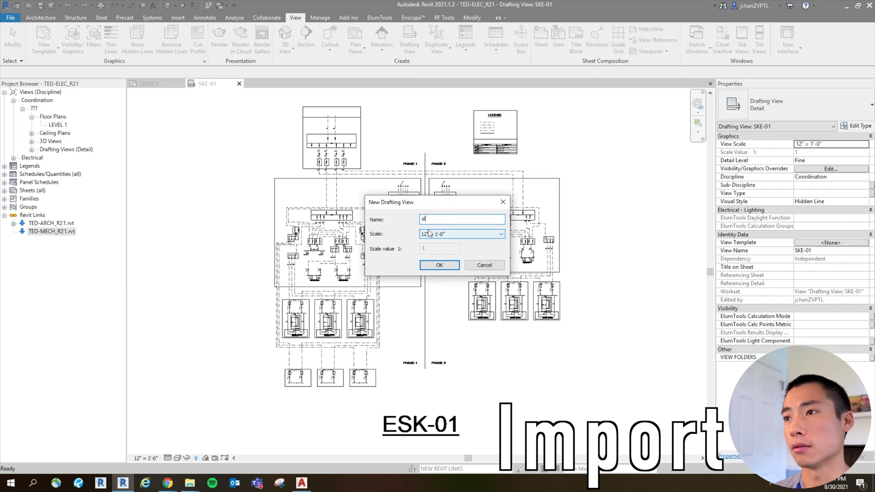
{"action": "type", "text": "LD - IMPOR"}
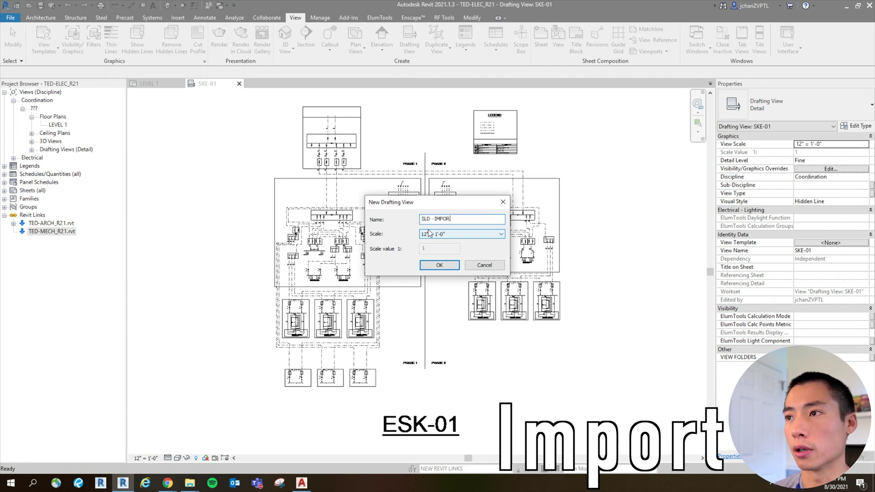
{"action": "type", "text": "T"}
{"action": "key", "text": "Return"}
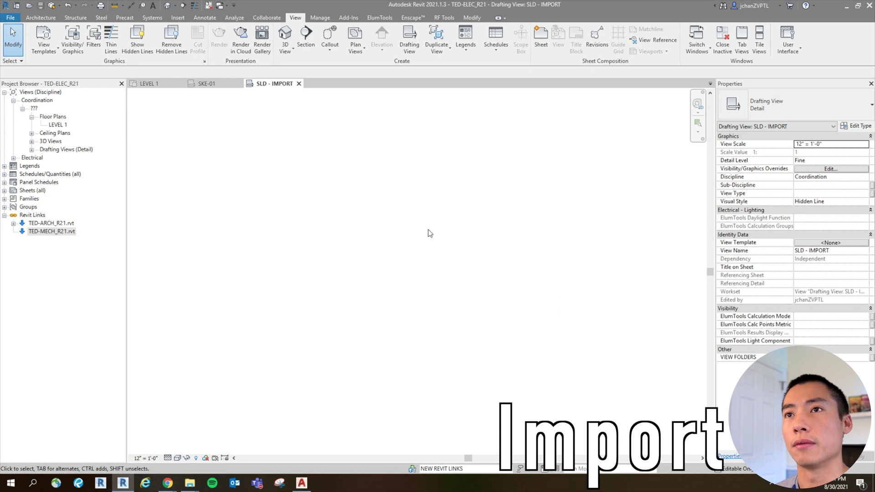
Import ESK-01.dwg into the SLD - IMPORT view with Black and White colors, Visible layers and Auto-Detect units
{"action": "left_click", "coordinate": [175, 18]}
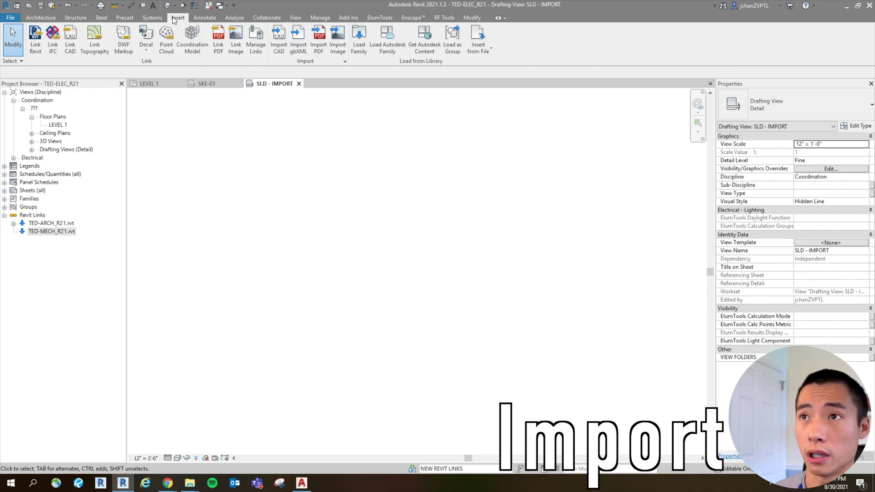
{"action": "left_click", "coordinate": [279, 54]}
{"action": "left_click", "coordinate": [338, 151]}
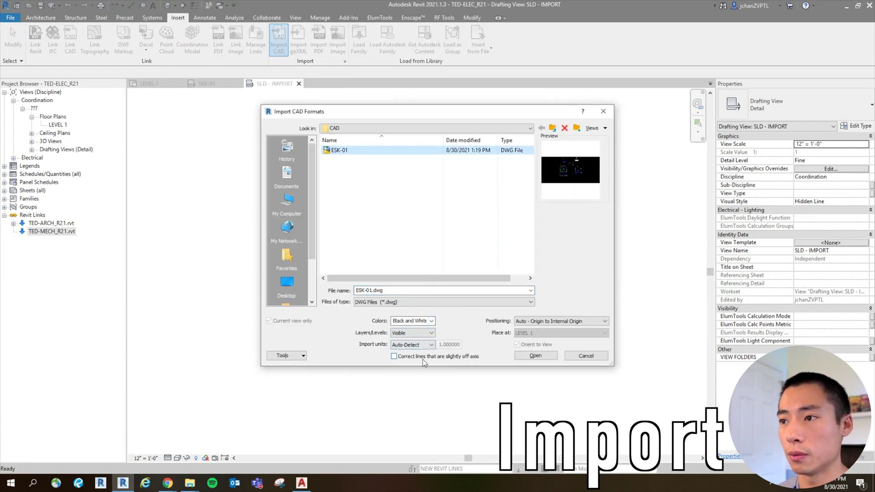
{"action": "left_click", "coordinate": [535, 357]}
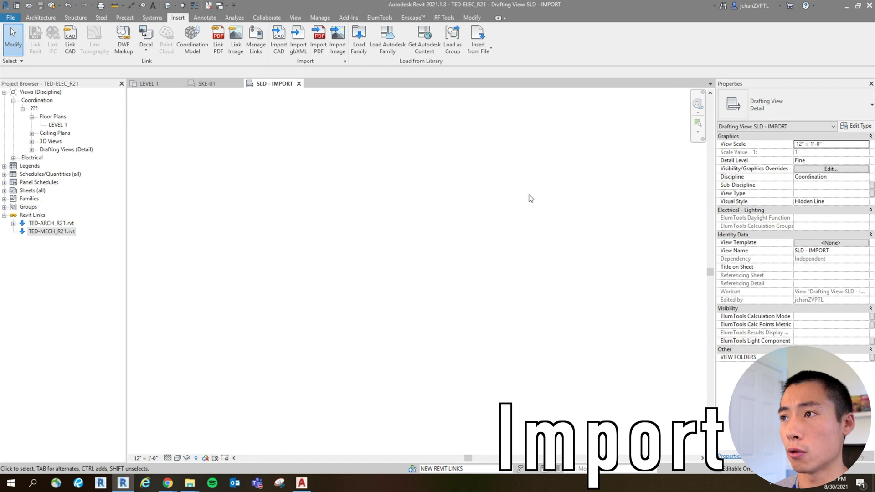
Partially explode the imported ESK-01.dwg drawing in the SLD - IMPORT view
{"action": "left_click", "coordinate": [401, 296]}
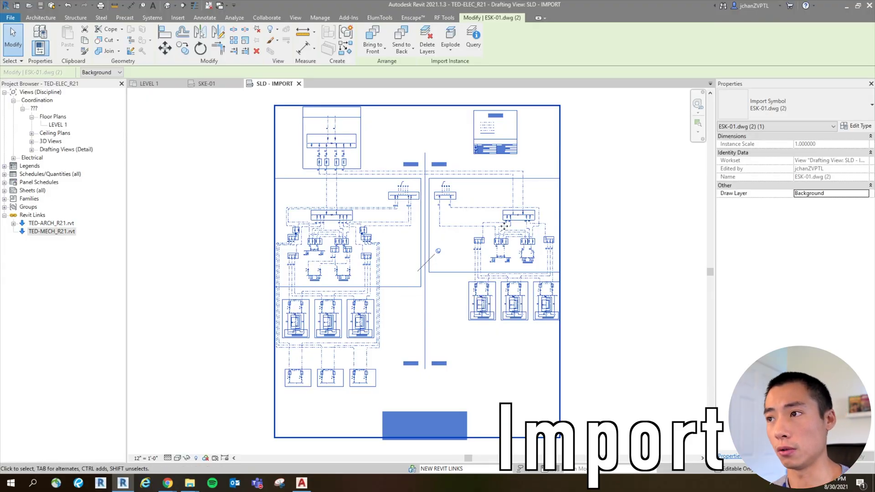
{"action": "left_click", "coordinate": [591, 236]}
{"action": "left_click", "coordinate": [375, 178]}
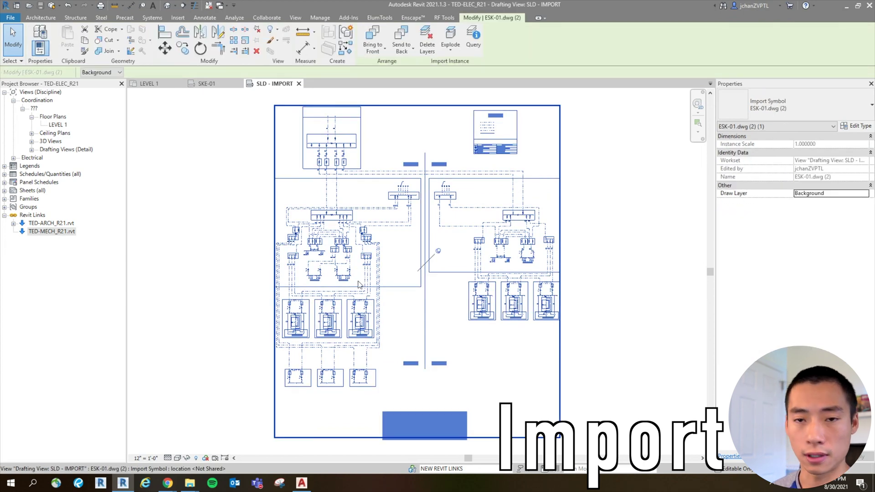
{"action": "left_click", "coordinate": [450, 44]}
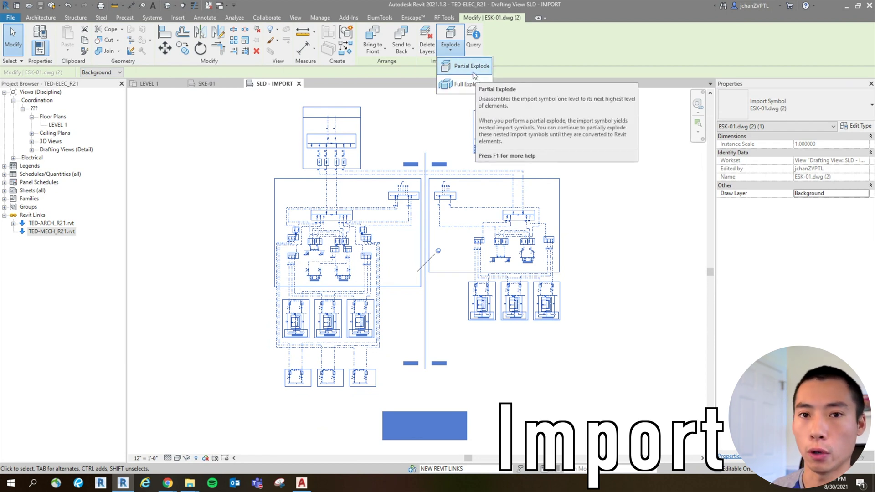
{"action": "left_click", "coordinate": [473, 67]}
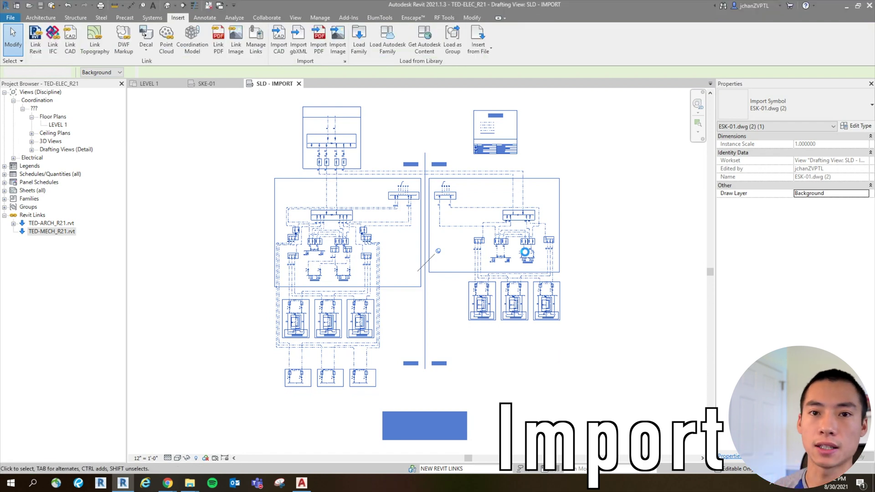
Move the outermost dash-dot feeder line around the Phase 1 CER blocks down and out to the right of the other lines
{"action": "scroll", "coordinate": [332, 342], "scroll_direction": "up", "scroll_amount": 6}
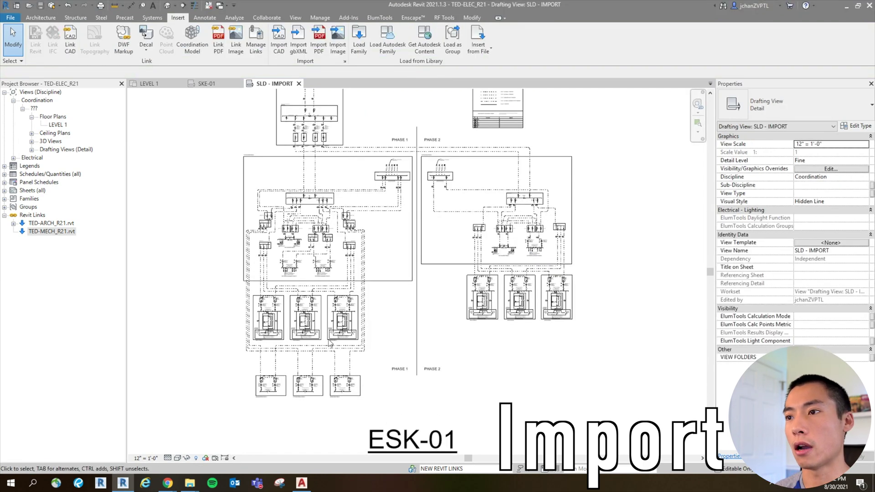
{"action": "middle_click_drag", "start_coordinate": [368, 395], "coordinate": [472, 143]}
{"action": "middle_click_drag", "start_coordinate": [371, 368], "coordinate": [419, 174]}
{"action": "middle_click_drag", "start_coordinate": [510, 185], "coordinate": [298, 485]}
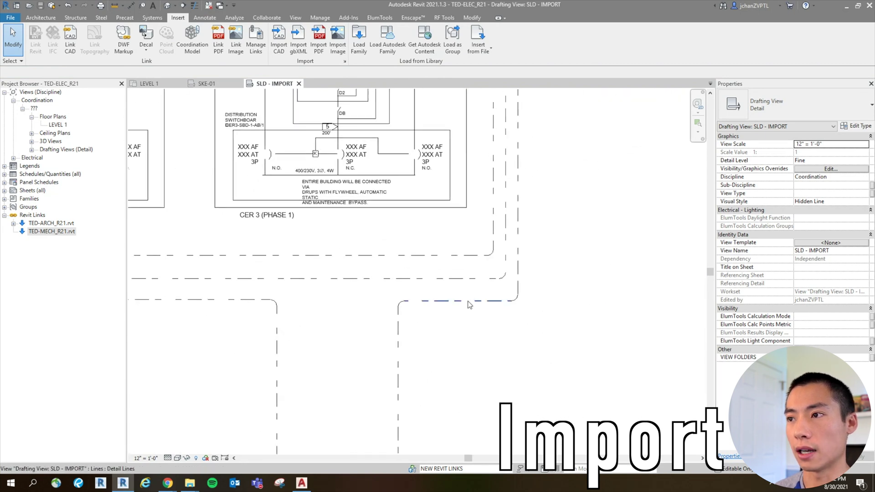
{"action": "left_click", "coordinate": [397, 365]}
{"action": "key", "text": "Escape"}
{"action": "scroll", "coordinate": [465, 338], "scroll_direction": "down", "scroll_amount": 3}
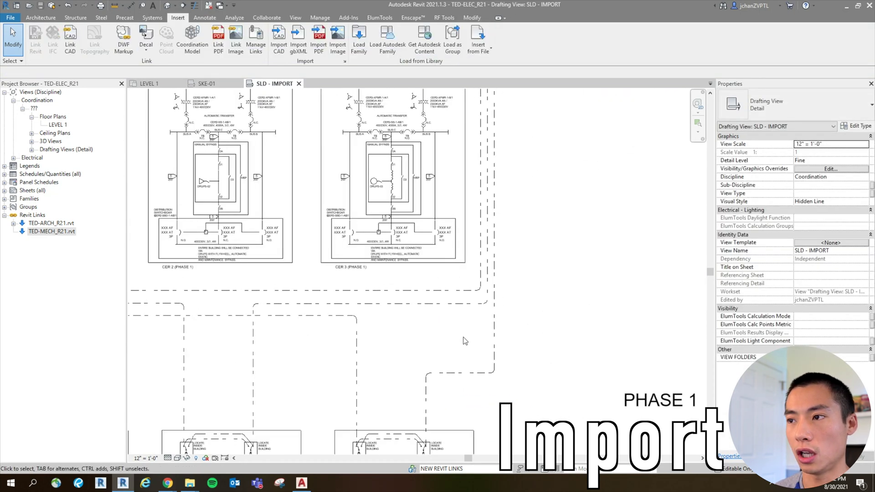
{"action": "left_click", "coordinate": [586, 315]}
{"action": "scroll", "coordinate": [587, 314], "scroll_direction": "down", "scroll_amount": 3}
{"action": "key", "text": "Escape"}
{"action": "middle_click_drag", "start_coordinate": [606, 302], "coordinate": [390, 352]}
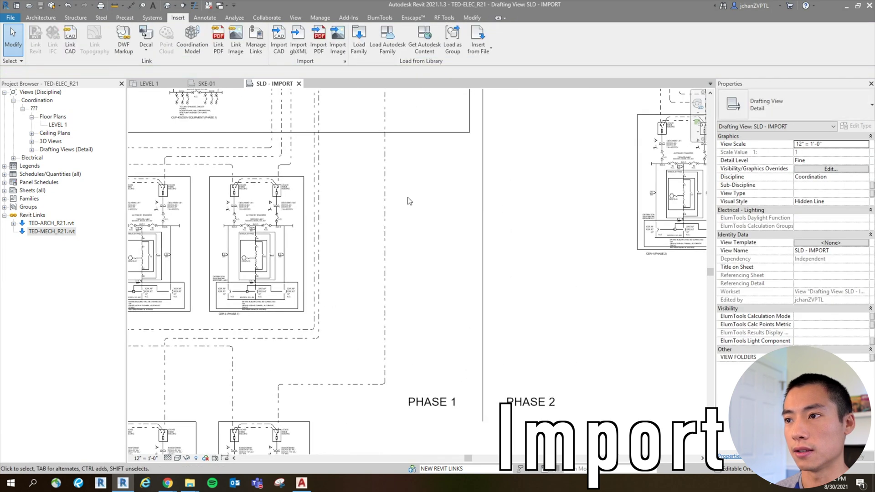
Move the three Phase 2 CER blocks straight down, away from the enclosure above, and unjoin the connected elements
{"action": "scroll", "coordinate": [421, 302], "scroll_direction": "down", "scroll_amount": 3}
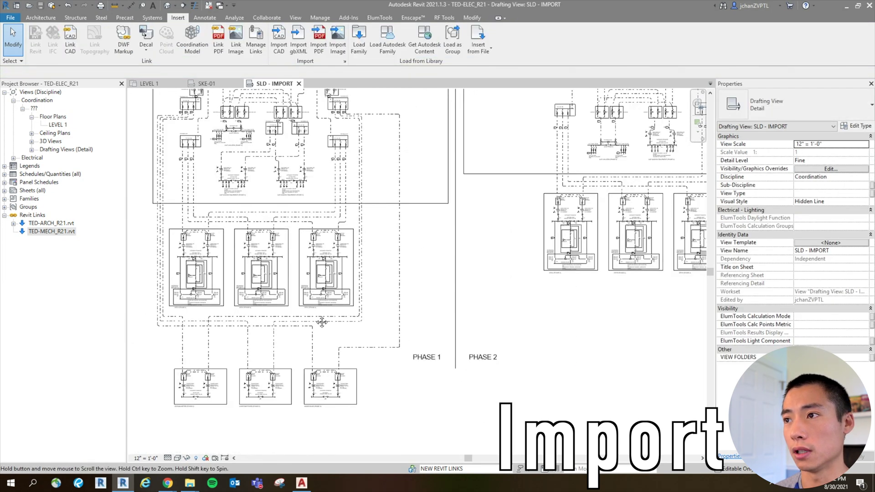
{"action": "middle_click_drag", "start_coordinate": [450, 301], "coordinate": [316, 308]}
{"action": "scroll", "coordinate": [420, 287], "scroll_direction": "up", "scroll_amount": 2}
{"action": "left_click_drag", "start_coordinate": [349, 161], "coordinate": [705, 349]}
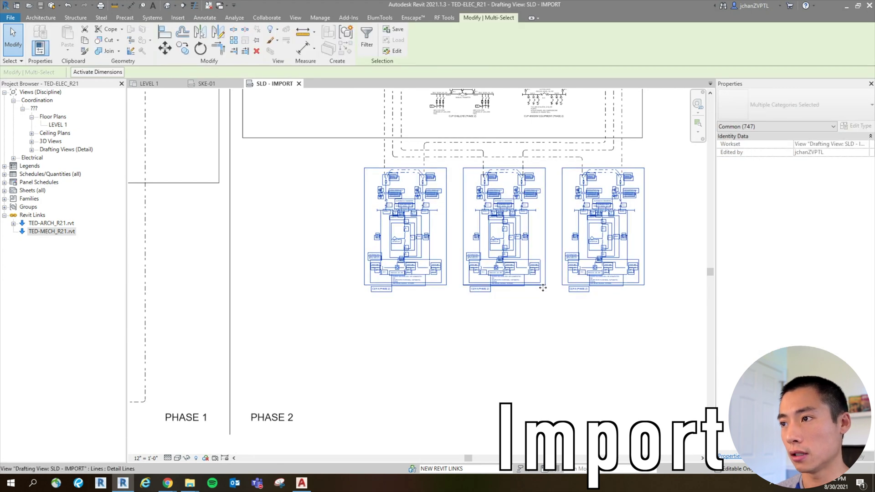
{"action": "left_click_drag", "start_coordinate": [541, 351], "coordinate": [542, 413]}
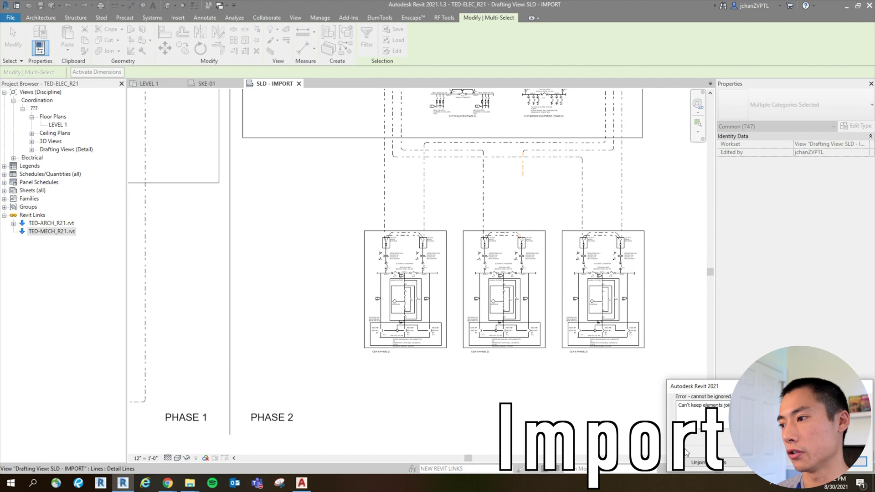
{"action": "left_click", "coordinate": [696, 462]}
{"action": "left_click", "coordinate": [558, 190]}
{"action": "scroll", "coordinate": [547, 188], "scroll_direction": "down", "scroll_amount": 3}
{"action": "scroll", "coordinate": [547, 188], "scroll_direction": "down", "scroll_amount": 2}
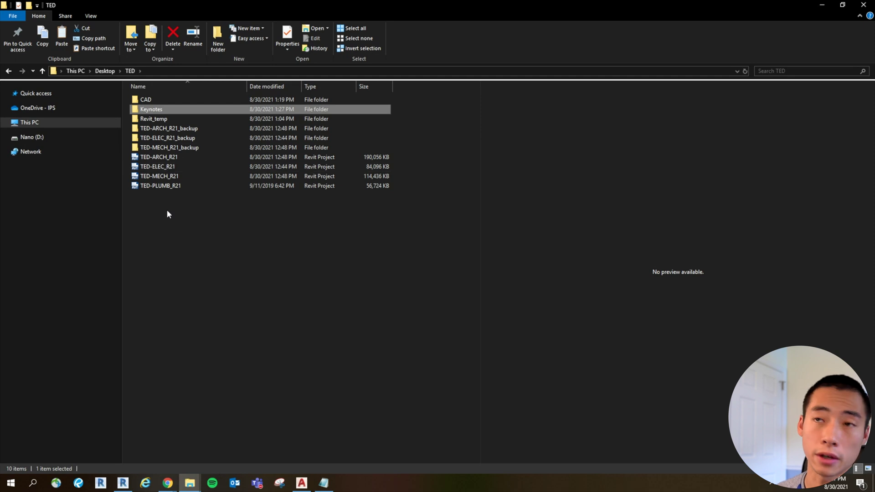
Open the TED project's Keynotes folder, switch to Notepad and save the blank text document there as ELEC KEYNOTES
{"action": "double_click", "coordinate": [169, 110]}
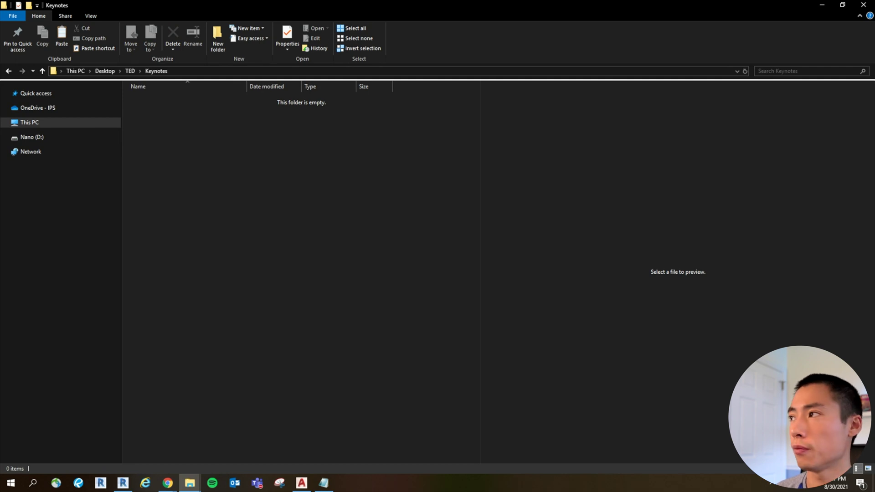
{"action": "left_click", "coordinate": [324, 483]}
{"action": "left_click_drag", "start_coordinate": [391, 146], "coordinate": [348, 150]}
{"action": "left_click", "coordinate": [187, 162]}
{"action": "left_click", "coordinate": [213, 201]}
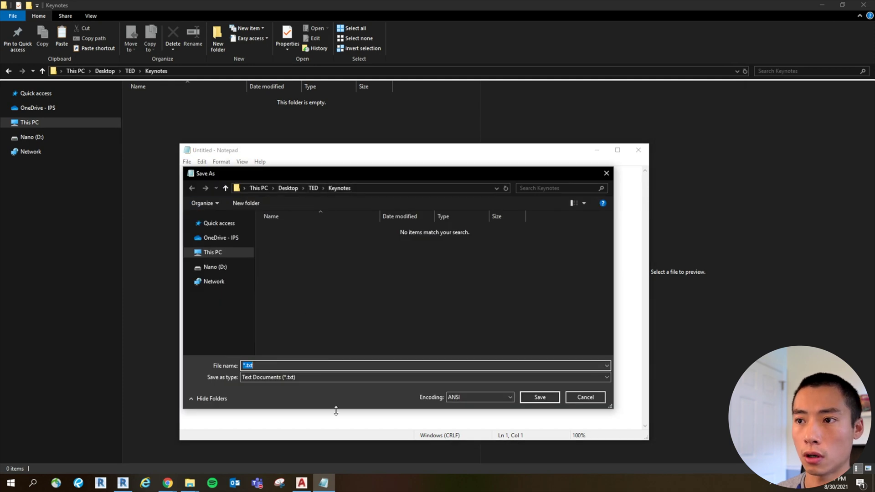
{"action": "type", "text": "ELEC "}
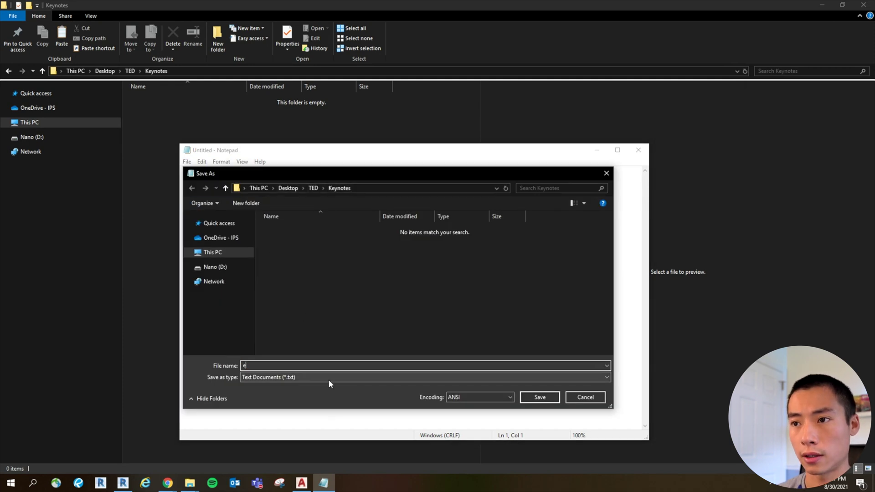
{"action": "type", "text": "KEYNOTES"}
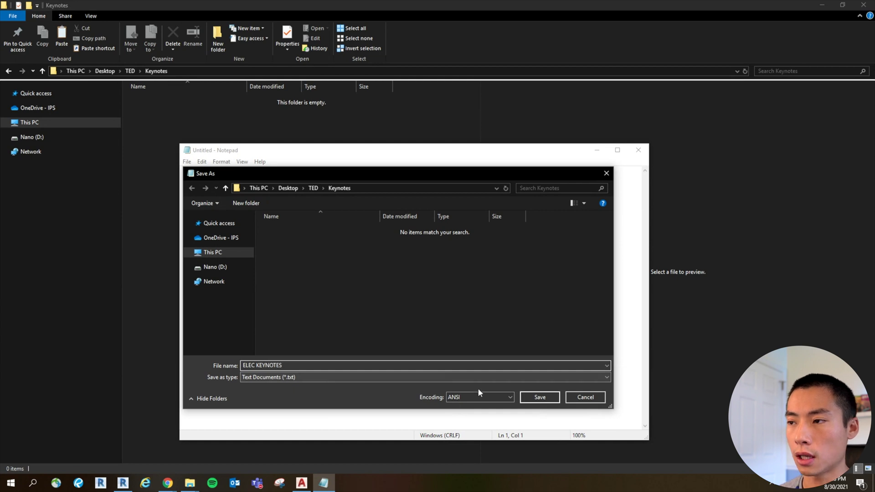
{"action": "left_click", "coordinate": [539, 397]}
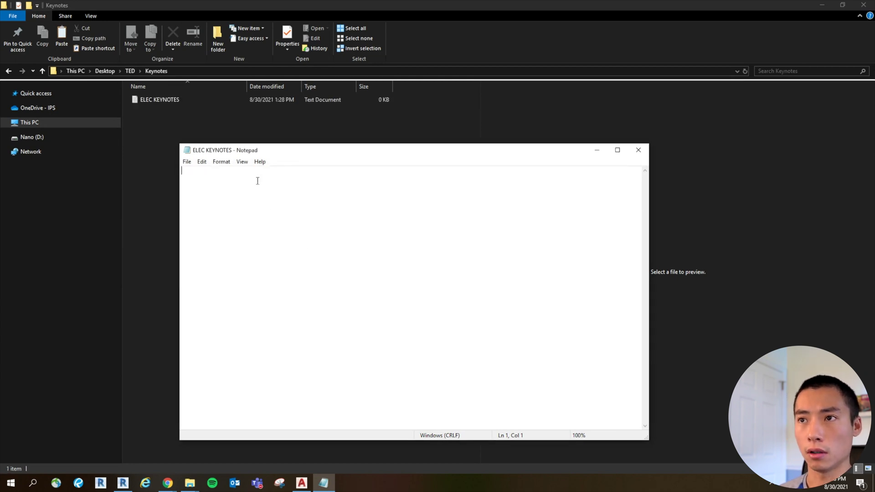
List the tab-separated keynote categories P POWER, L LIGHTING, S SYSTEM and ST SITE, followed by a blank line
{"action": "left_click_drag", "start_coordinate": [289, 156], "coordinate": [323, 134]}
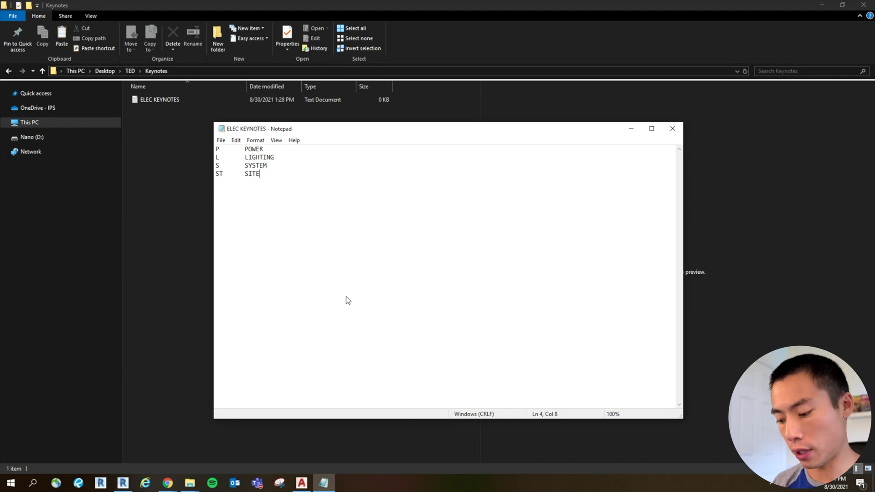
{"action": "key", "text": "Return"}
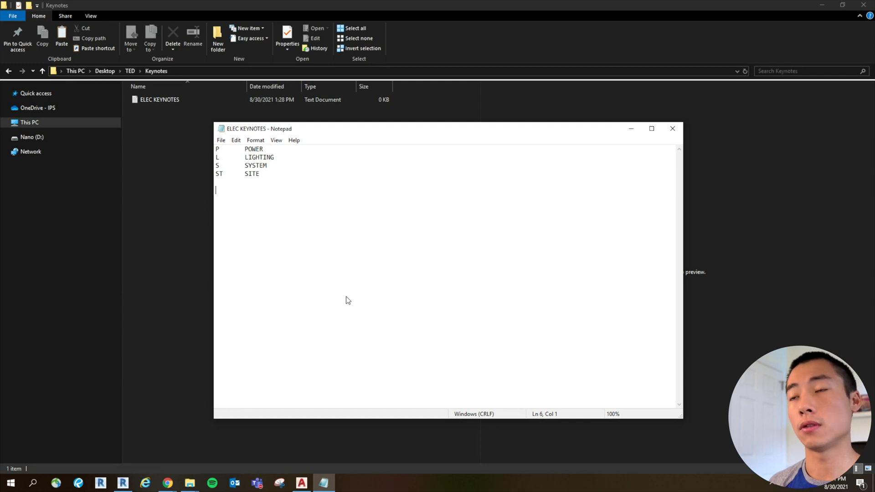
Add the power keynotes P1 and P2, each with the tab-separated text NOTE. and parent category P
{"action": "type", "text": "P"}
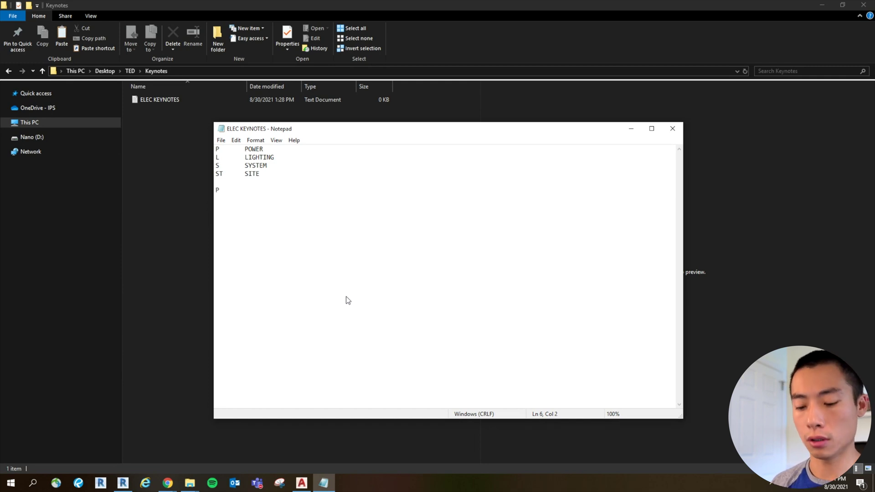
{"action": "type", "text": "1\t"}
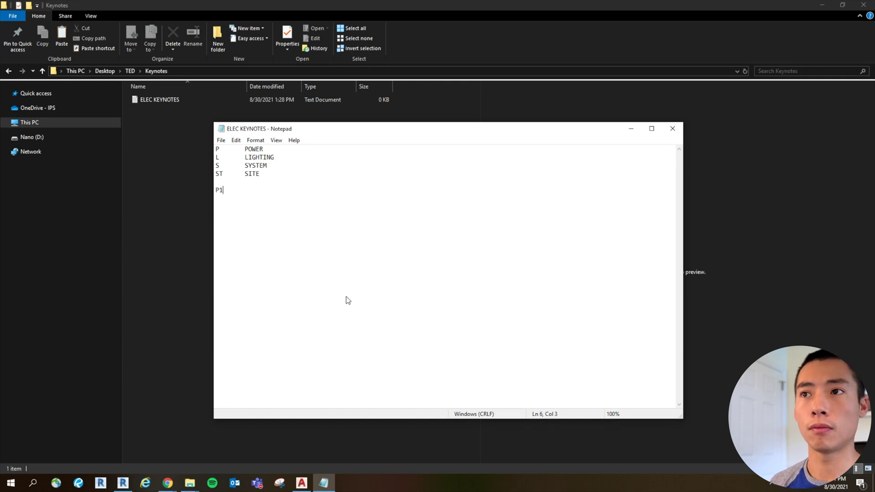
{"action": "type", "text": "NOTE."}
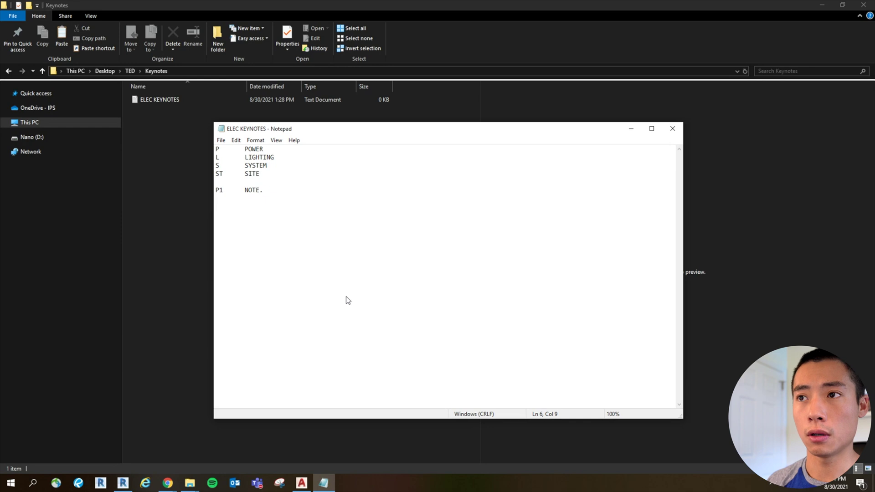
{"action": "key", "text": "Tab"}
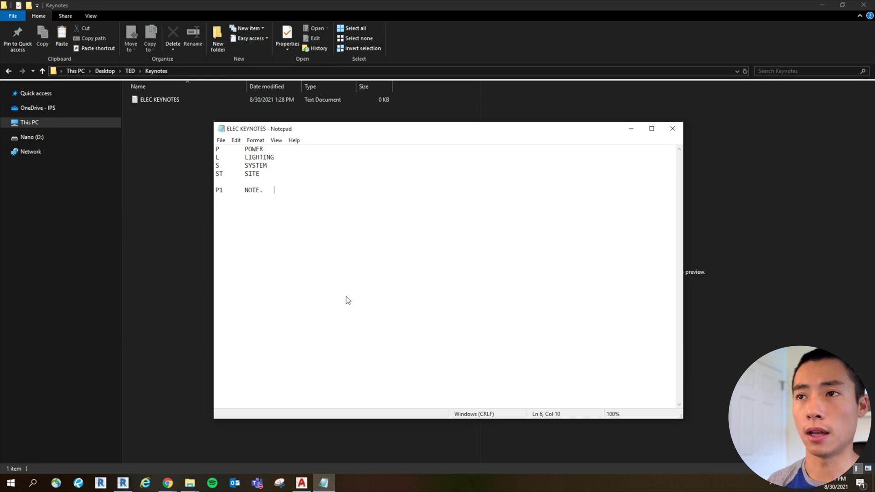
{"action": "type", "text": "P"}
{"action": "key", "text": "Return"}
{"action": "type", "text": "P2"}
{"action": "key", "text": "Tab"}
{"action": "type", "text": "NOTE."}
{"action": "key", "text": "Tab"}
{"action": "type", "text": "P"}
{"action": "key", "text": "Return"}
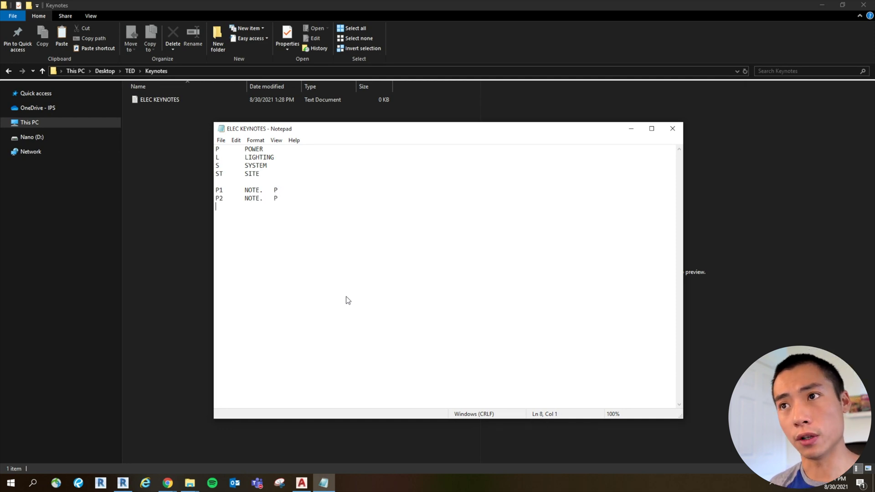
After a blank line, add the lighting keynotes L1 and L2, each with the text NOTE. and parent category L
{"action": "key", "text": "Return"}
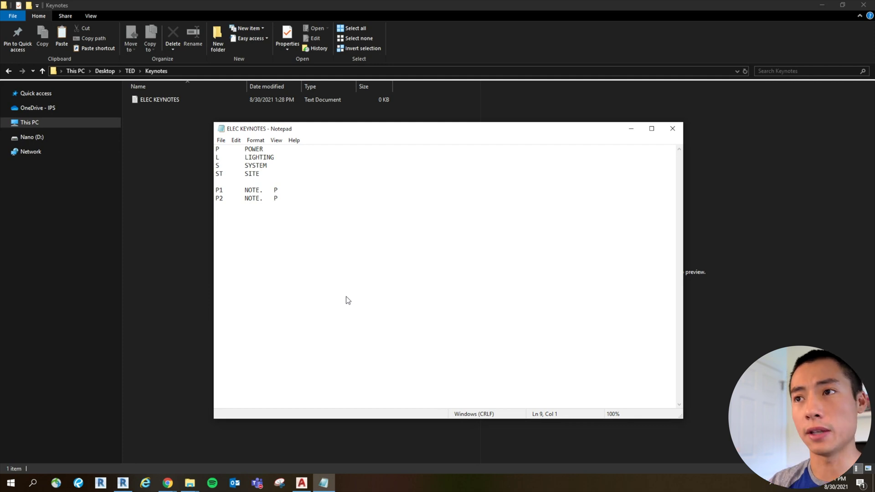
{"action": "type", "text": "L1\t"}
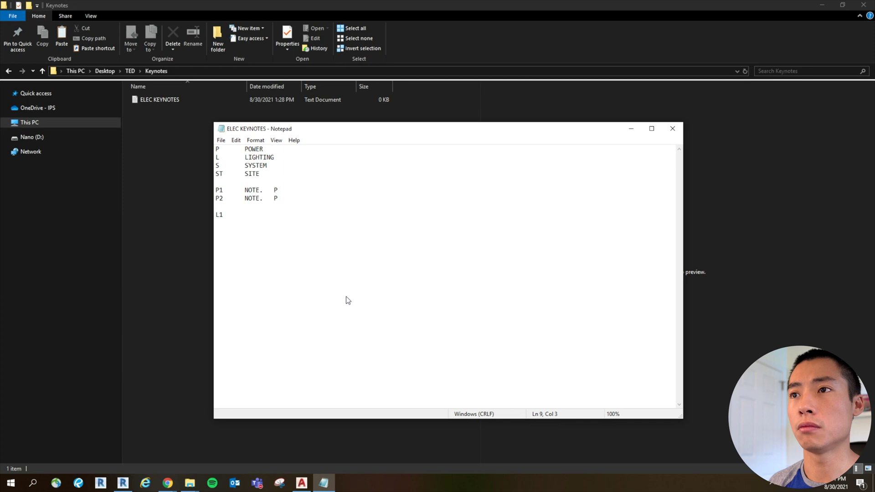
{"action": "type", "text": "NOTE."}
{"action": "key", "text": "Tab"}
{"action": "type", "text": "P"}
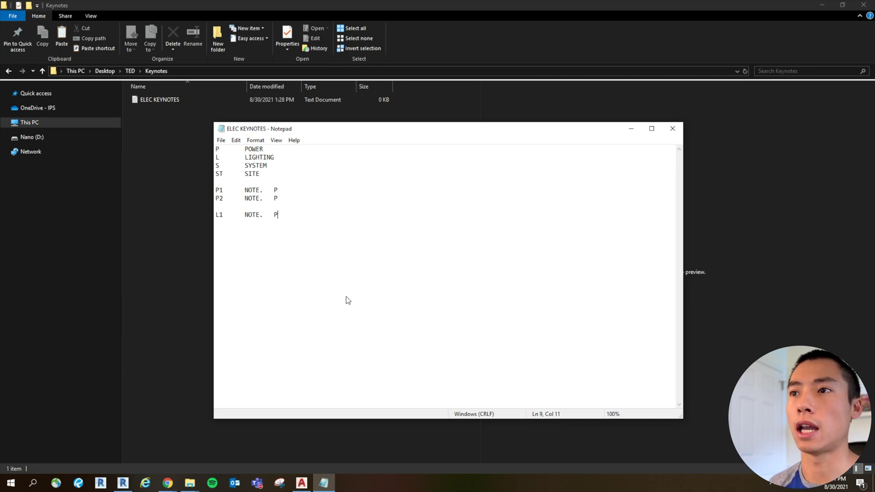
{"action": "key", "text": "BackSpace"}
{"action": "type", "text": "L"}
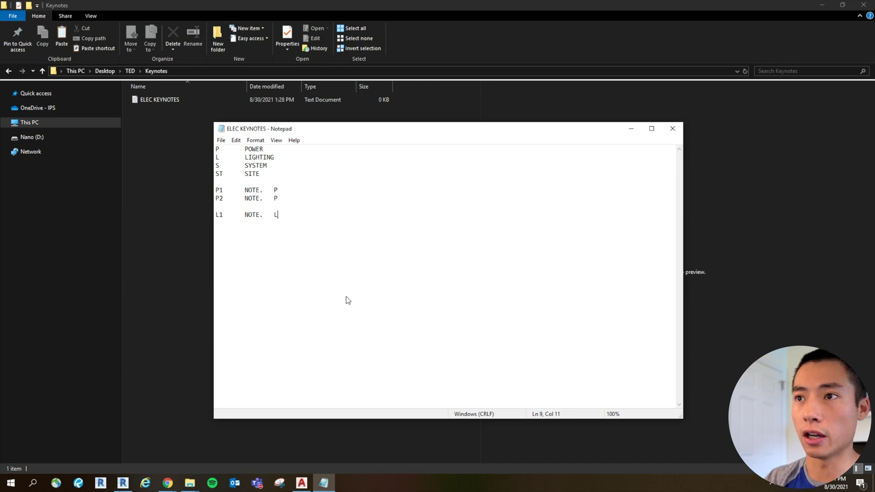
{"action": "key", "text": "Return"}
{"action": "type", "text": "L2"}
{"action": "key", "text": "Tab"}
{"action": "type", "text": "NOTE."}
{"action": "key", "text": "Tab"}
{"action": "type", "text": "L"}
{"action": "key", "text": "Return"}
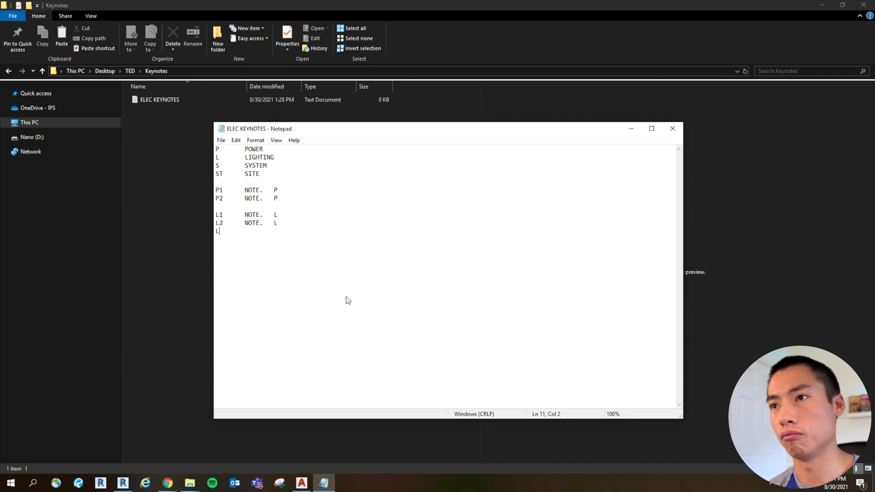
Add a lighting keynote L4 below L2 with the text NOTE. and parent category L
{"action": "type", "text": "L4"}
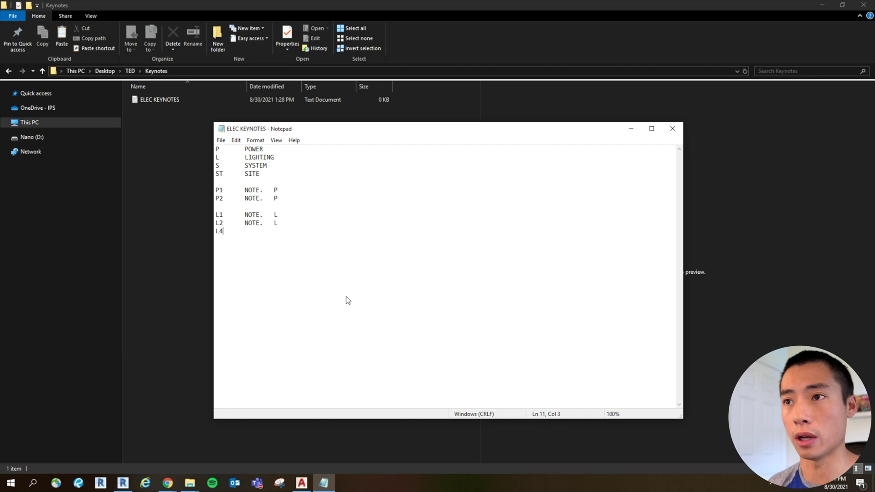
{"action": "key", "text": "Tab"}
{"action": "type", "text": "NOTE."}
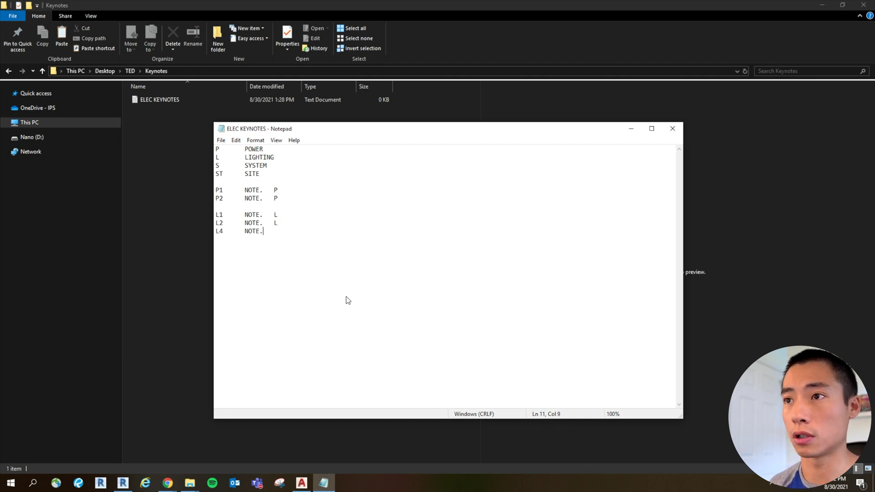
{"action": "key", "text": "Tab"}
{"action": "type", "text": "L"}
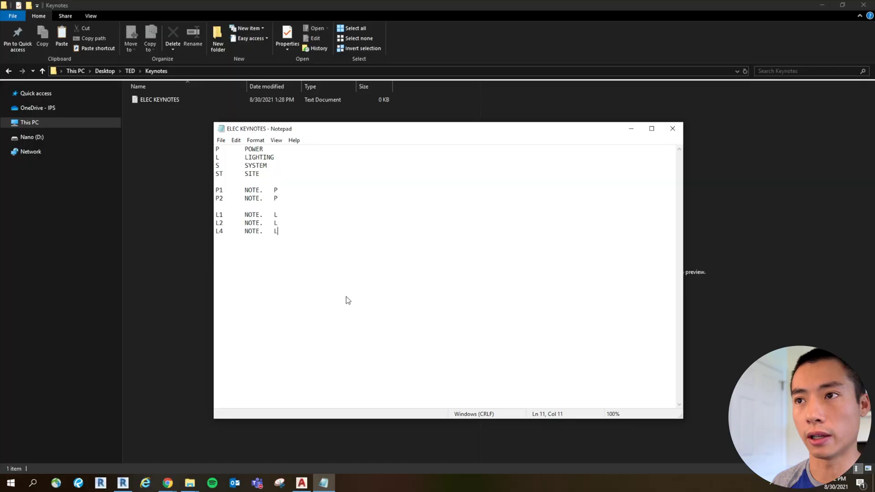
Add a lighting keynote L20 below L4 with the tab-separated text NOTE. and parent category L
{"action": "key", "text": "Return"}
{"action": "type", "text": "L20"}
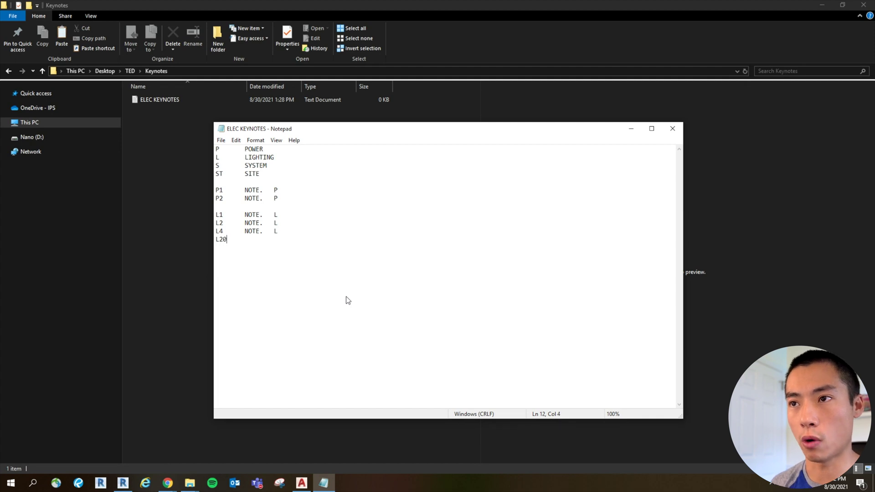
{"action": "key", "text": "Tab"}
{"action": "type", "text": "NOTE."}
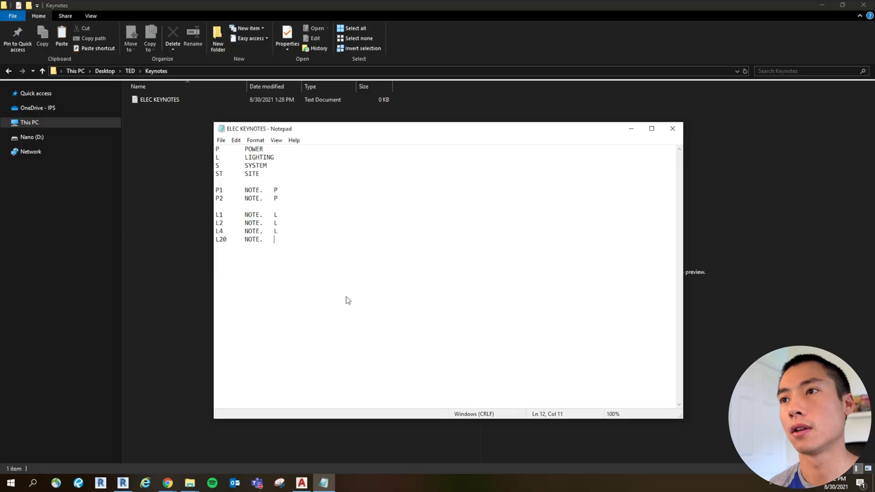
{"action": "type", "text": "L20"}
{"action": "key", "text": "Return"}
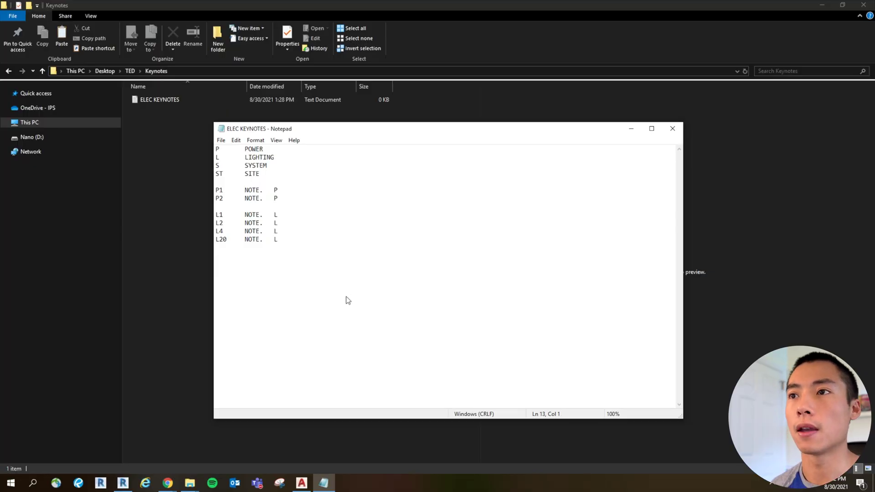
Add keynotes S1 under S and ST1 under ST, separated by blank lines and each with the text NOTE., and save the file
{"action": "key", "text": "Return"}
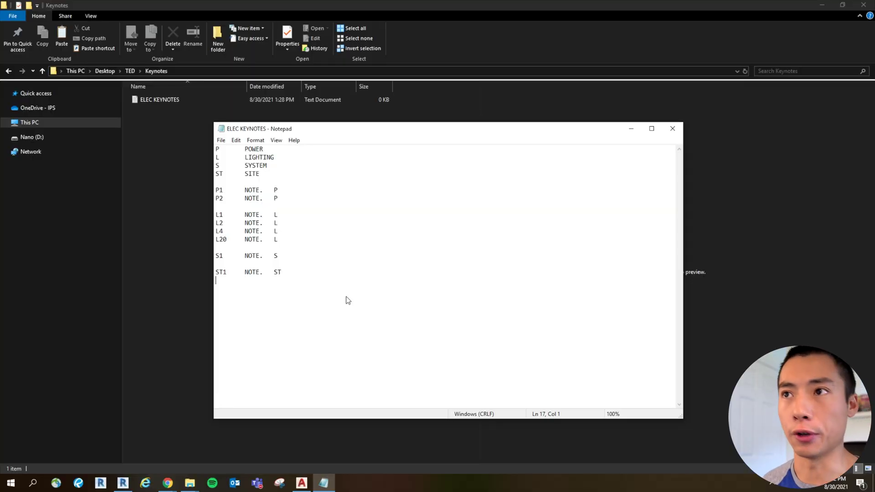
{"action": "left_click", "coordinate": [221, 140]}
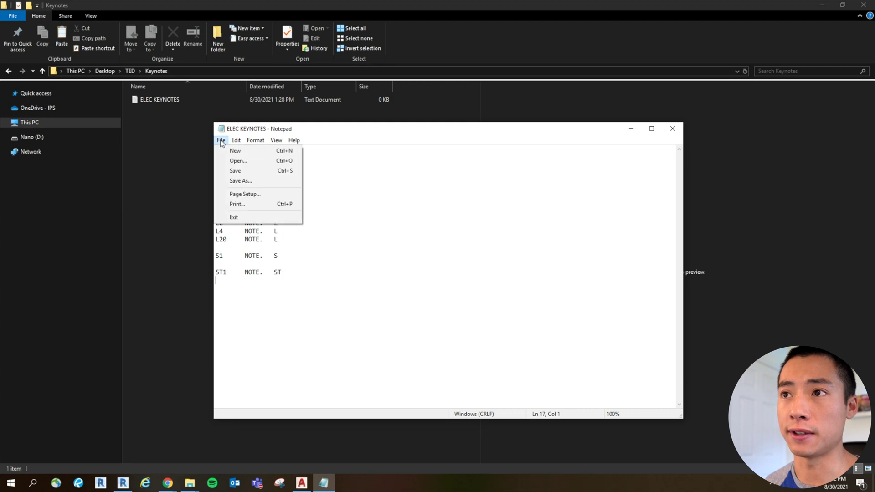
{"action": "left_click", "coordinate": [253, 175]}
Switch to Revit, load ELEC KEYNOTES.txt as the keynote table in the Keynoting Settings and set its file path to Relative
{"action": "mouse_move", "coordinate": [124, 484]}
{"action": "left_click", "coordinate": [127, 443]}
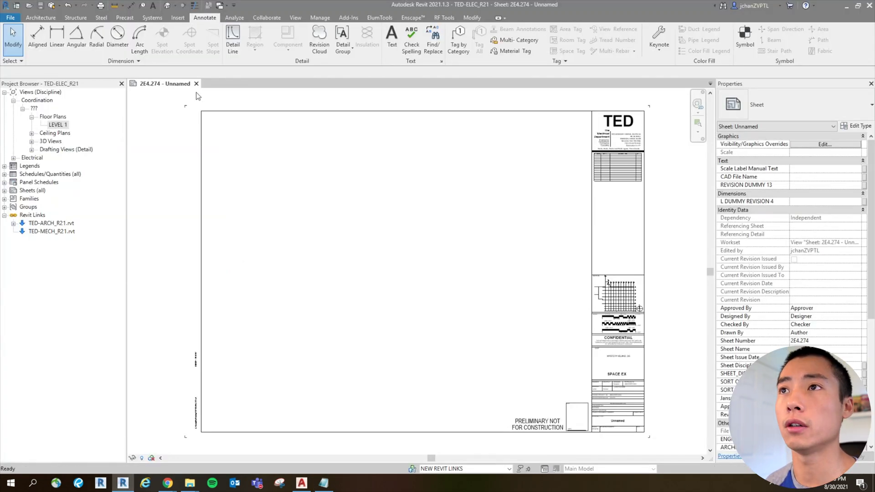
{"action": "left_click", "coordinate": [660, 51]}
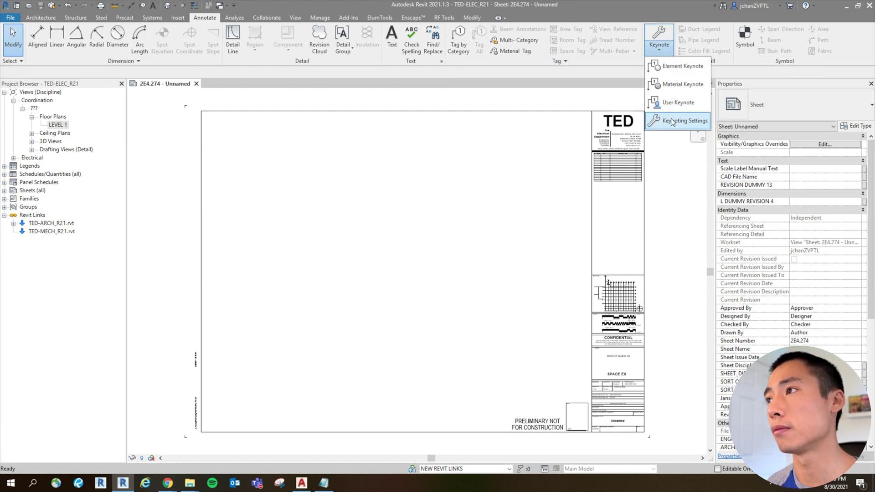
{"action": "left_click", "coordinate": [683, 121]}
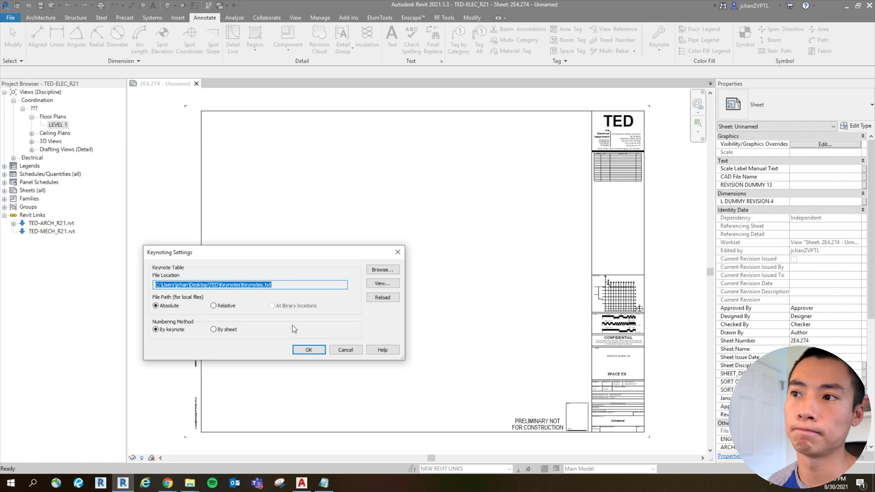
{"action": "left_click", "coordinate": [382, 272]}
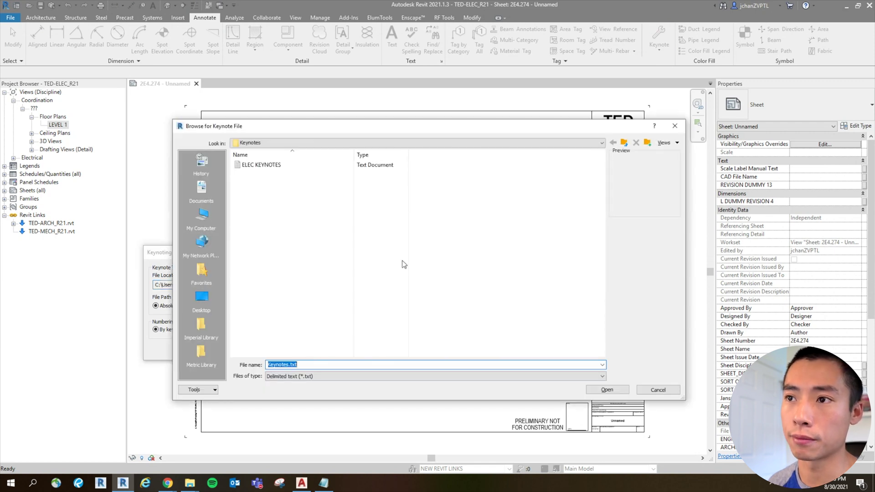
{"action": "left_click", "coordinate": [261, 165]}
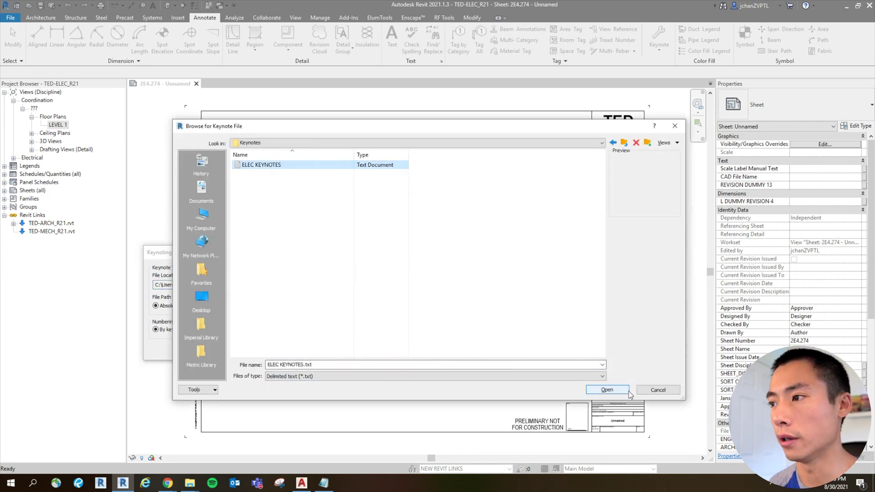
{"action": "left_click", "coordinate": [607, 389]}
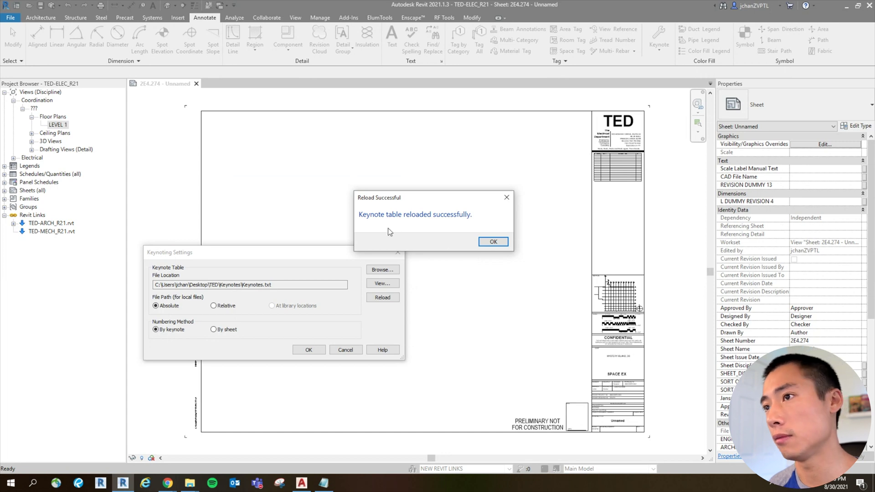
{"action": "left_click", "coordinate": [489, 243]}
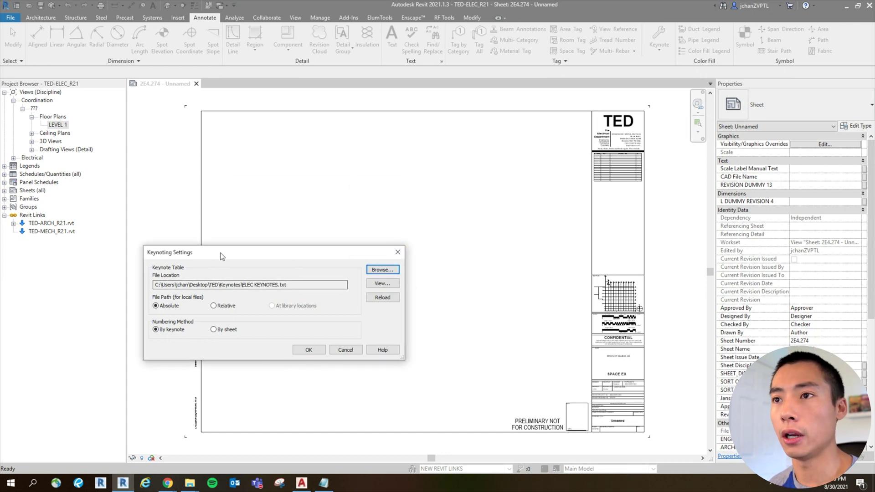
{"action": "left_click_drag", "start_coordinate": [182, 252], "coordinate": [346, 191]}
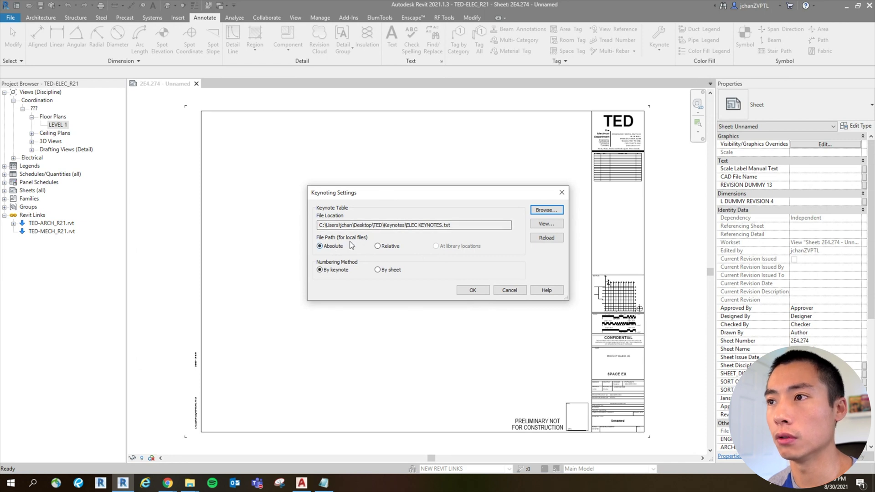
{"action": "left_click", "coordinate": [386, 251]}
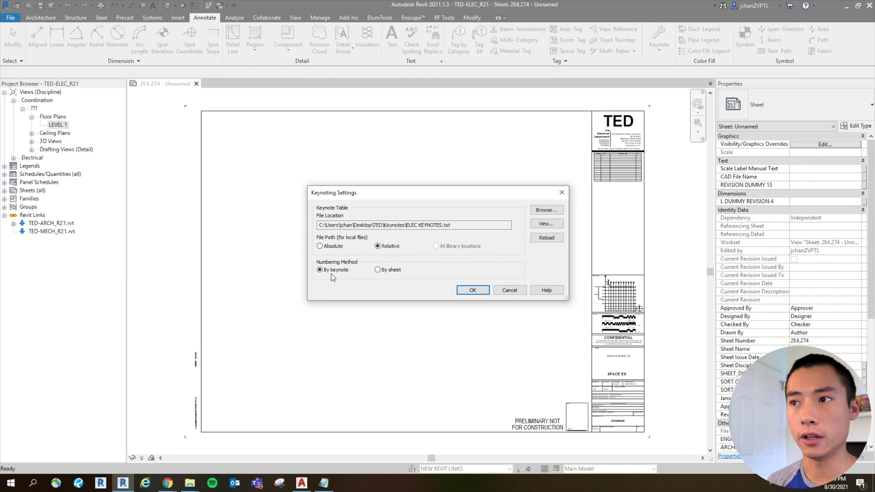
View the loaded keynote text file from the Keynoting Settings and highlight the L20 key to examine the numbering
{"action": "left_click", "coordinate": [547, 224]}
{"action": "left_click_drag", "start_coordinate": [674, 128], "coordinate": [530, 139]}
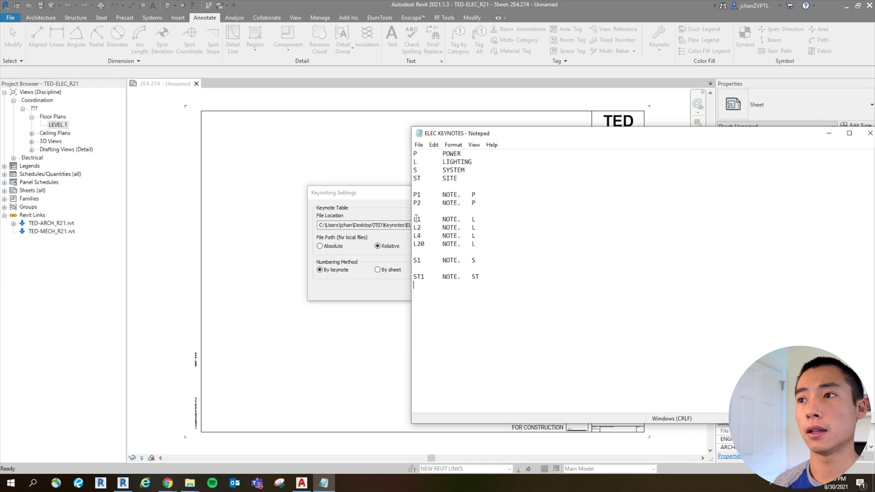
{"action": "double_click", "coordinate": [423, 244]}
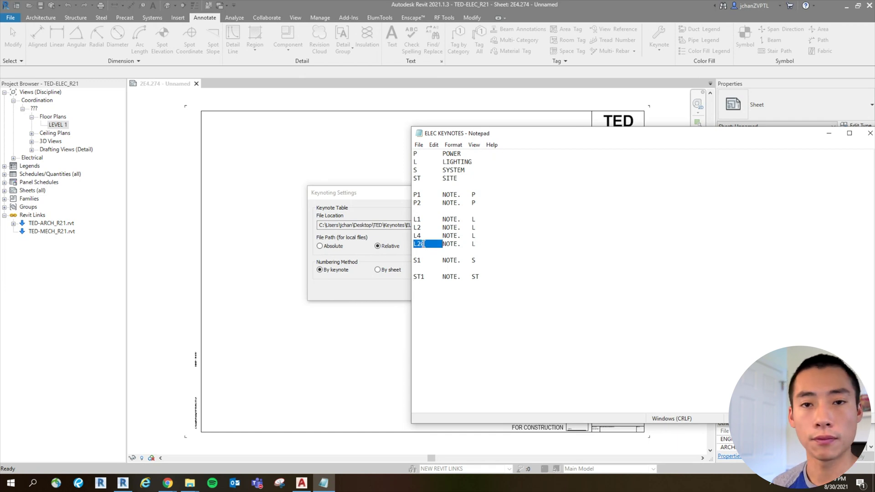